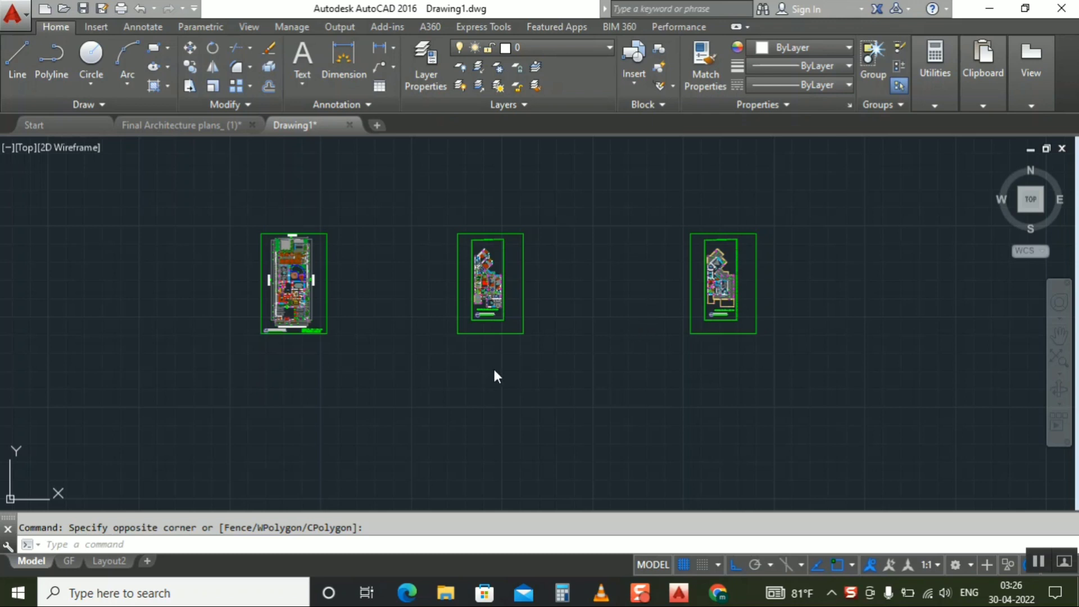
# - Open the GF layout and delete the existing viewport from its sheet
pyautogui.moveTo(73, 560)
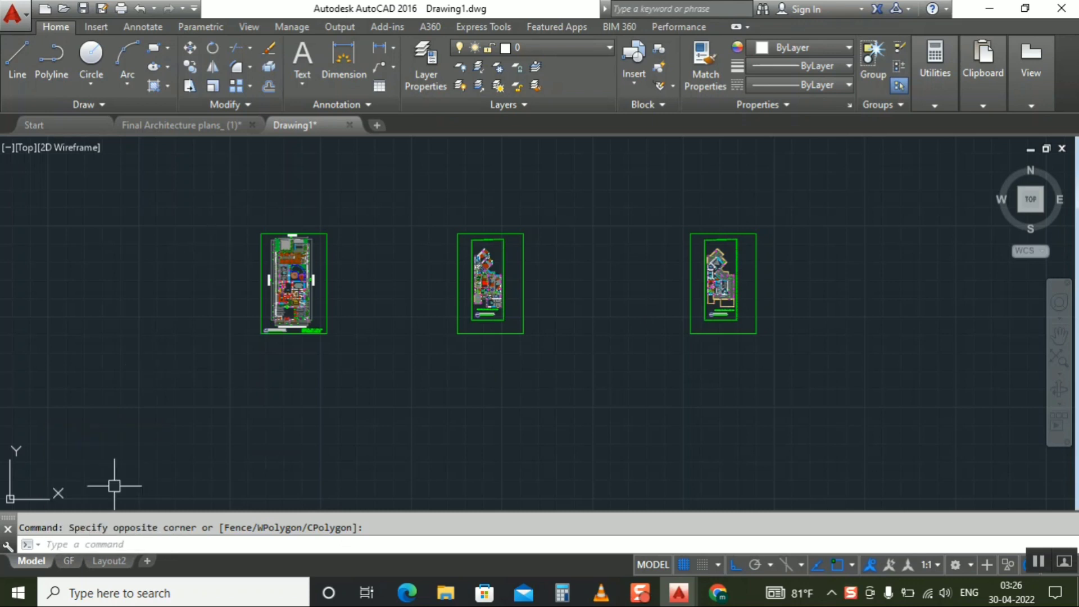
pyautogui.click(72, 558)
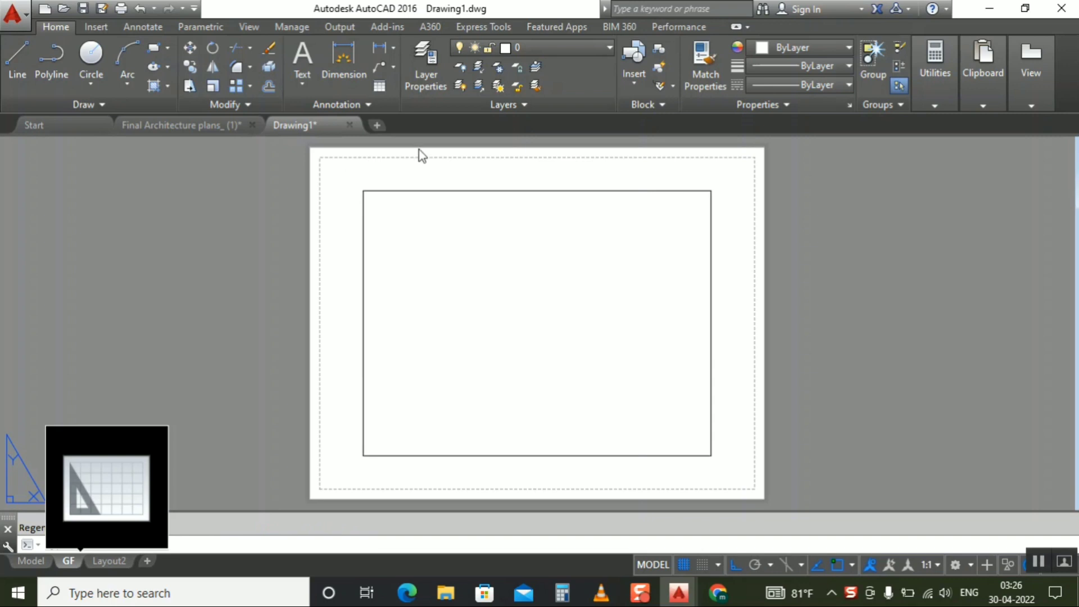
pyautogui.click(470, 190)
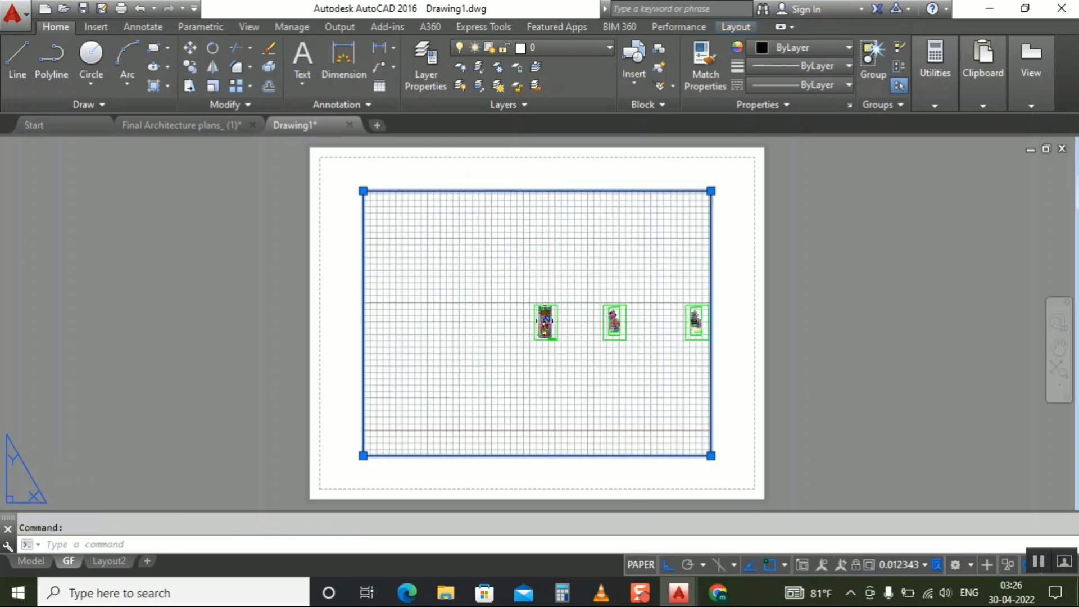
pyautogui.press('Delete')
pyautogui.scroll(-2, 477, 200)
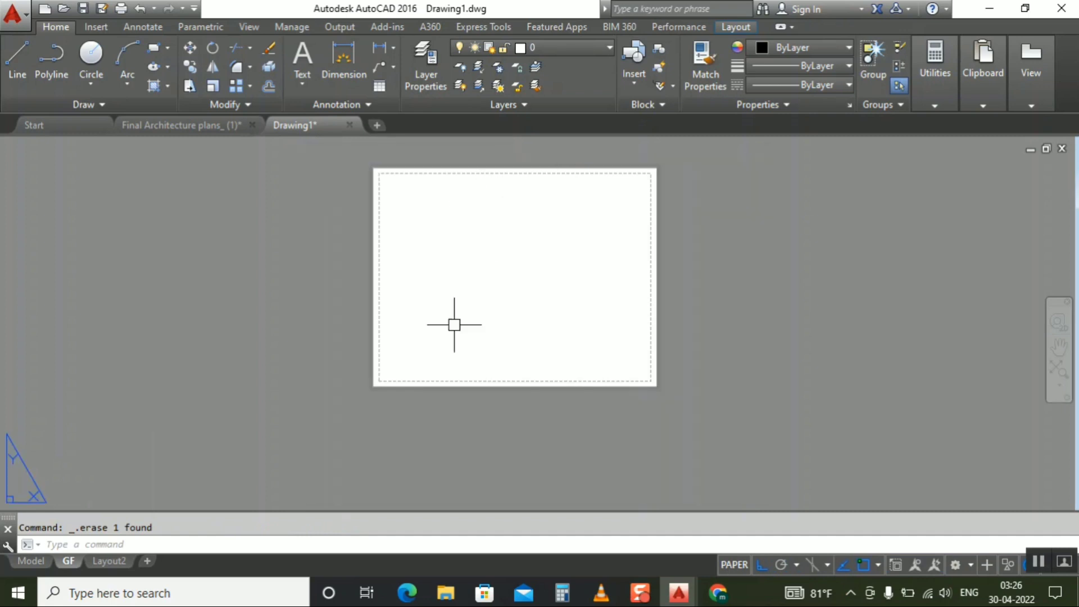
pyautogui.scroll(2, 382, 378)
pyautogui.scroll(-2, 374, 368)
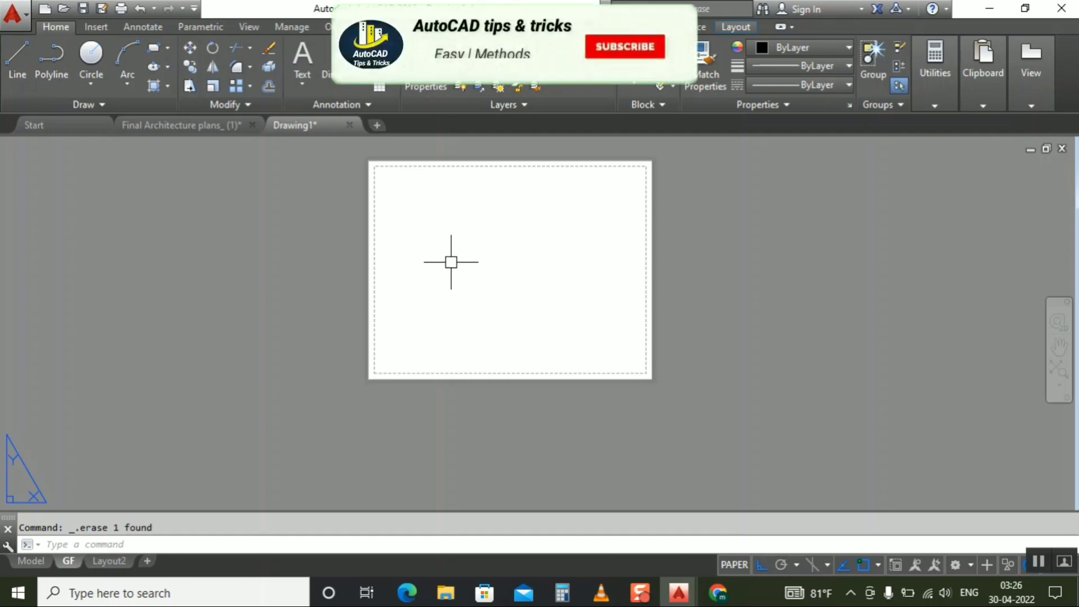
pyautogui.write('l')
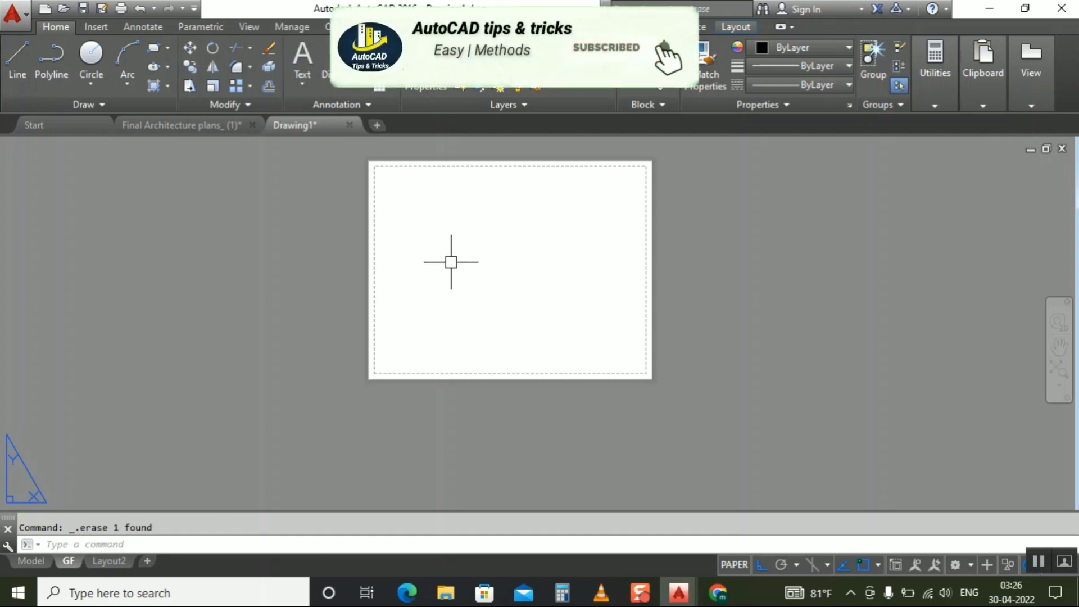
pyautogui.press('Return')
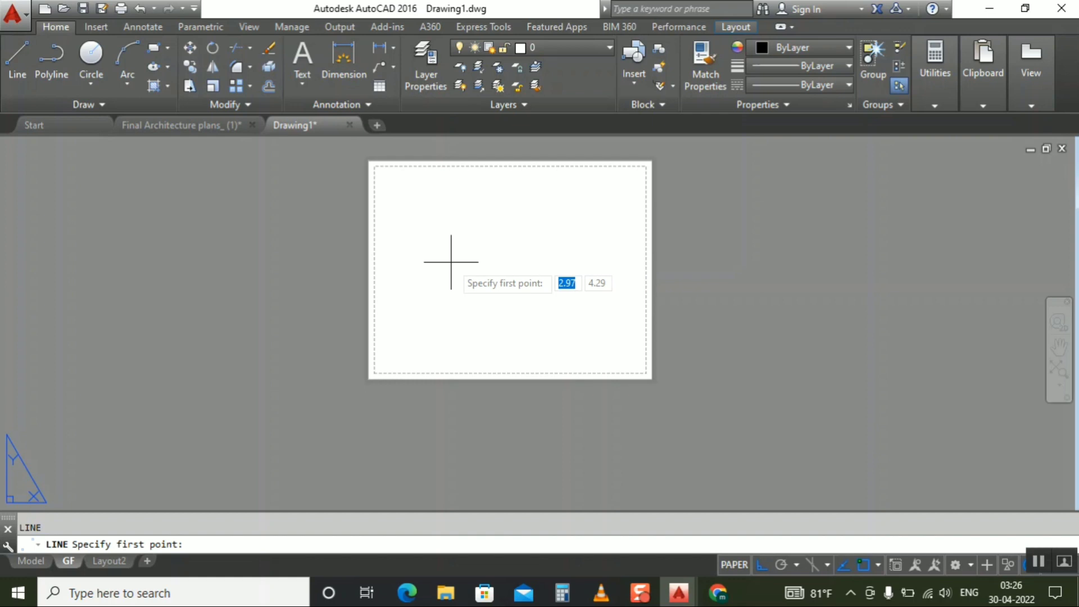
pyautogui.write('0')
pyautogui.press('Tab')
pyautogui.write('0')
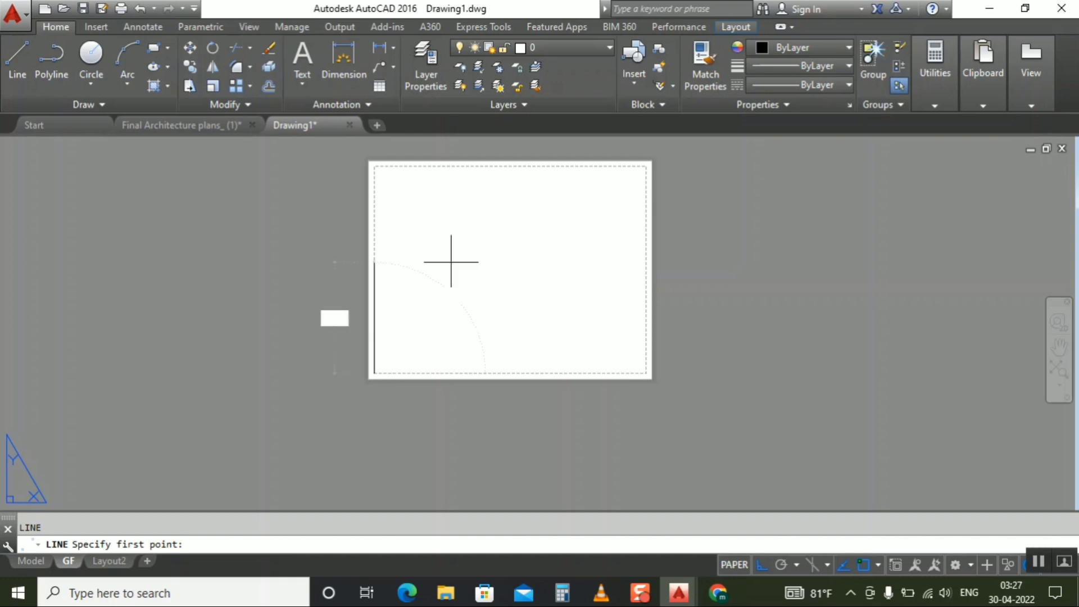
pyautogui.press('Return')
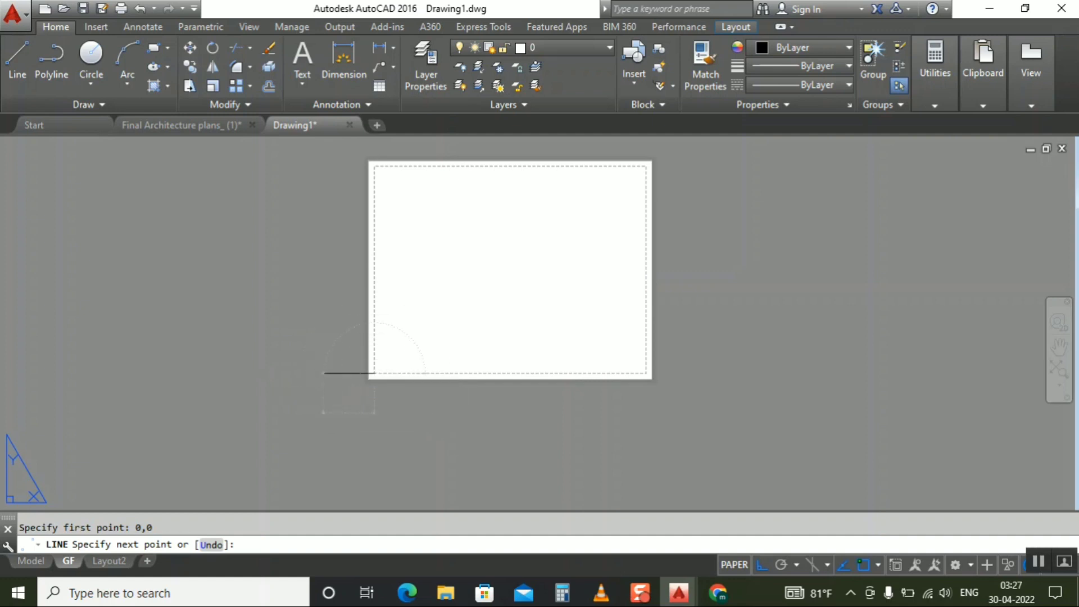
pyautogui.press('Escape')
pyautogui.scroll(-2, 362, 371)
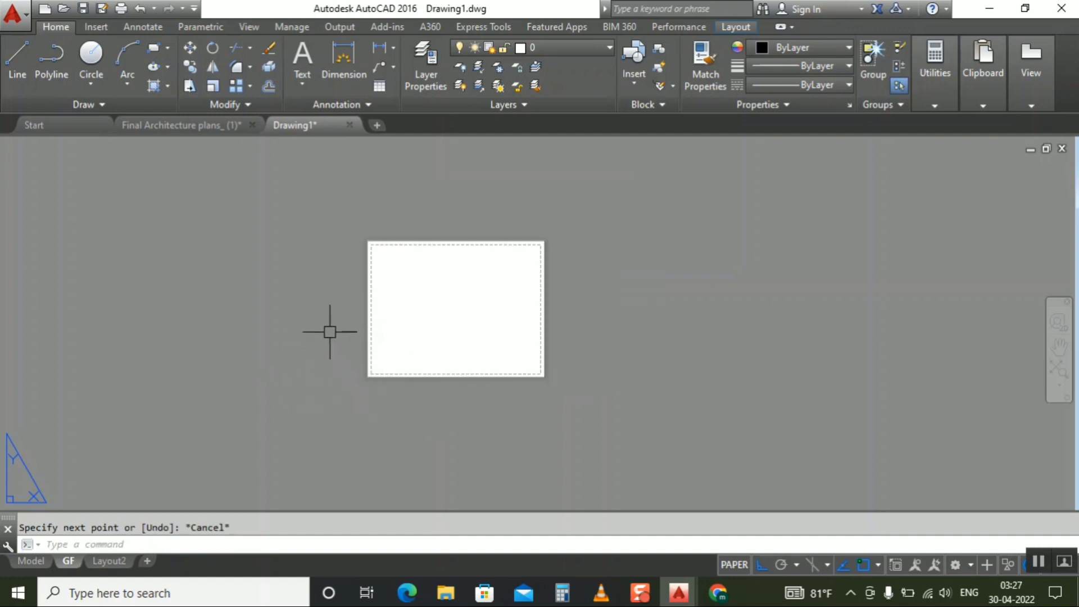
pyautogui.scroll(2, 330, 322)
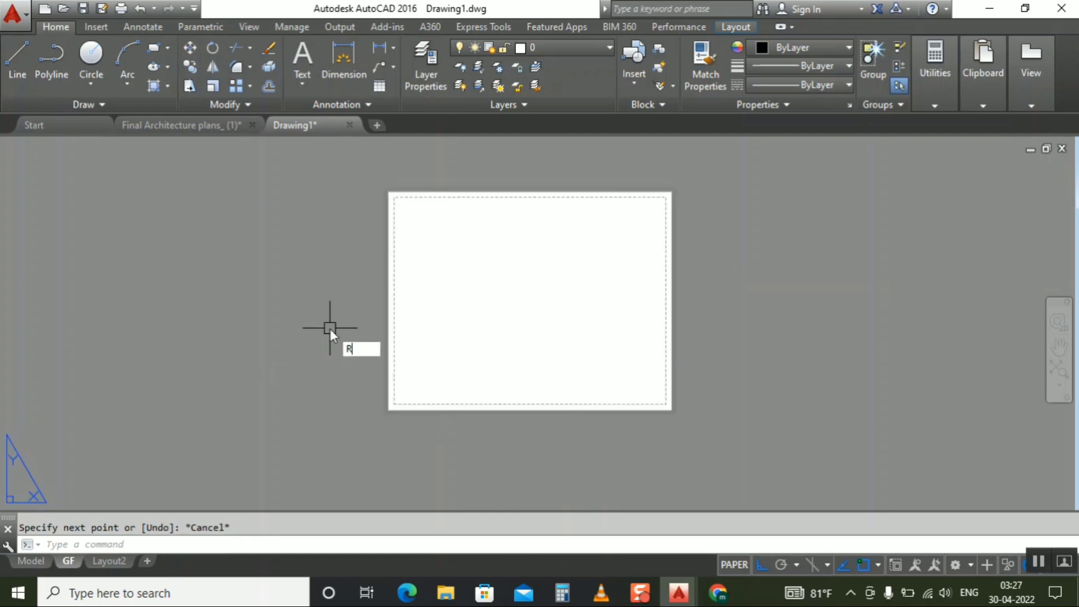
pyautogui.press('Return')
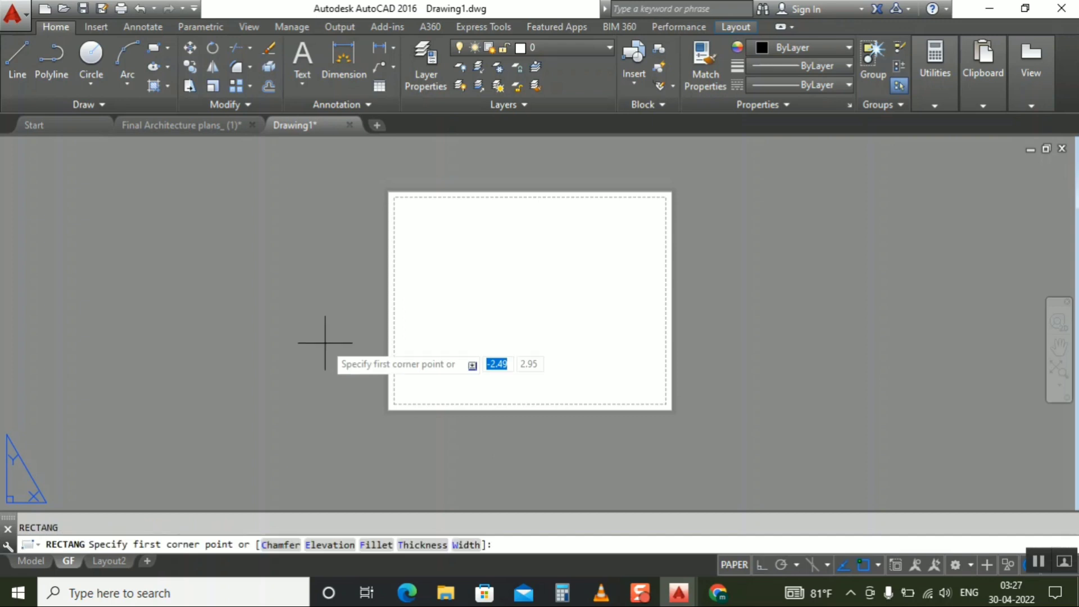
pyautogui.press('Escape')
# - Draw a horizontal helper line from the origin 0,0 outward past the sheet's left edge
pyautogui.write('l')
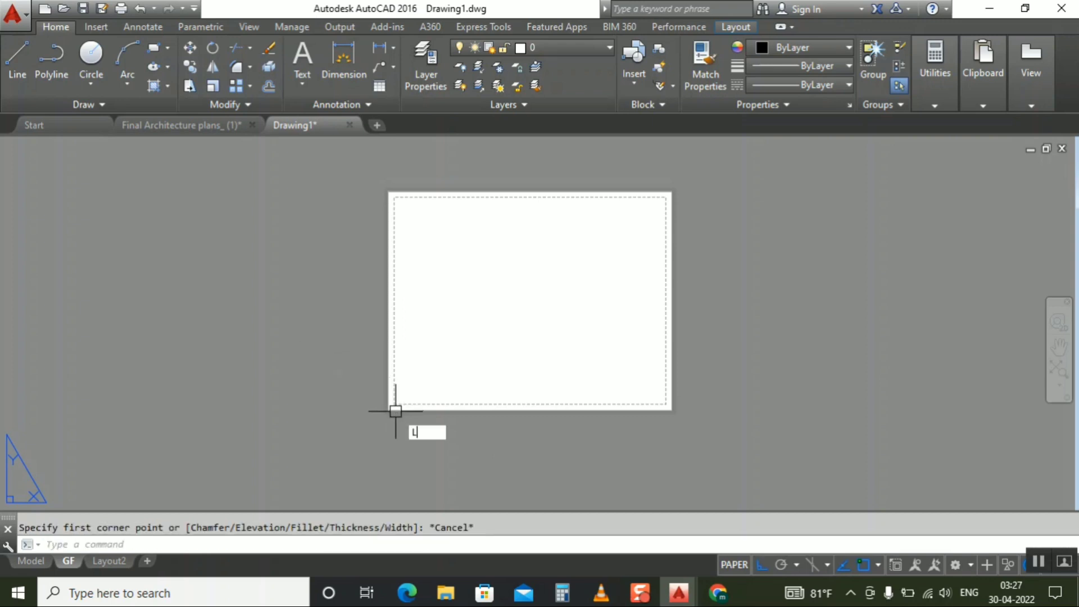
pyautogui.press('Return')
pyautogui.write('0,0')
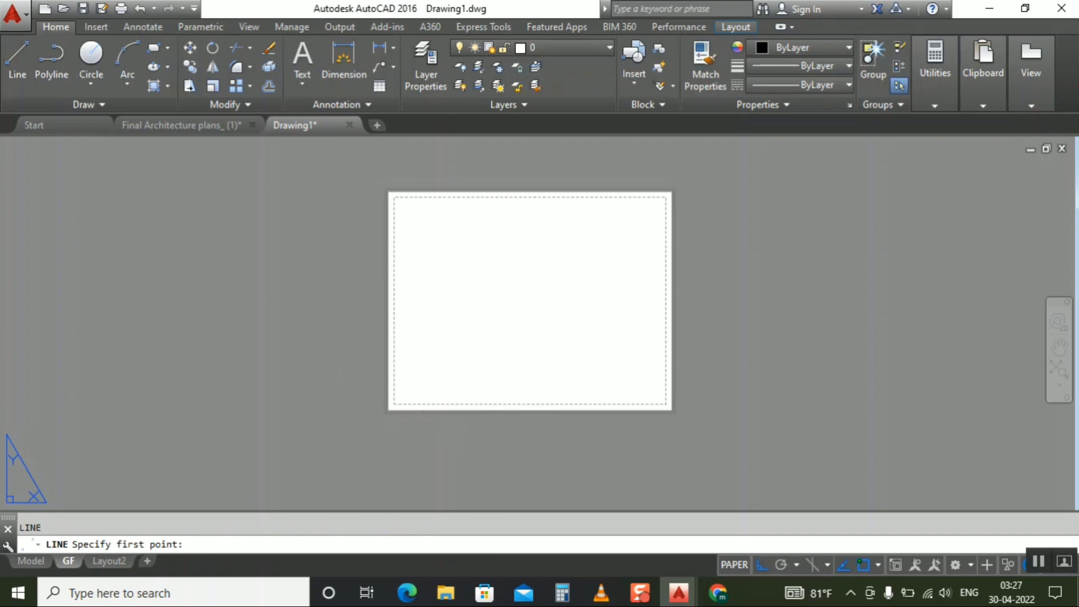
pyautogui.press('Return')
pyautogui.click(247, 438)
pyautogui.press('Escape')
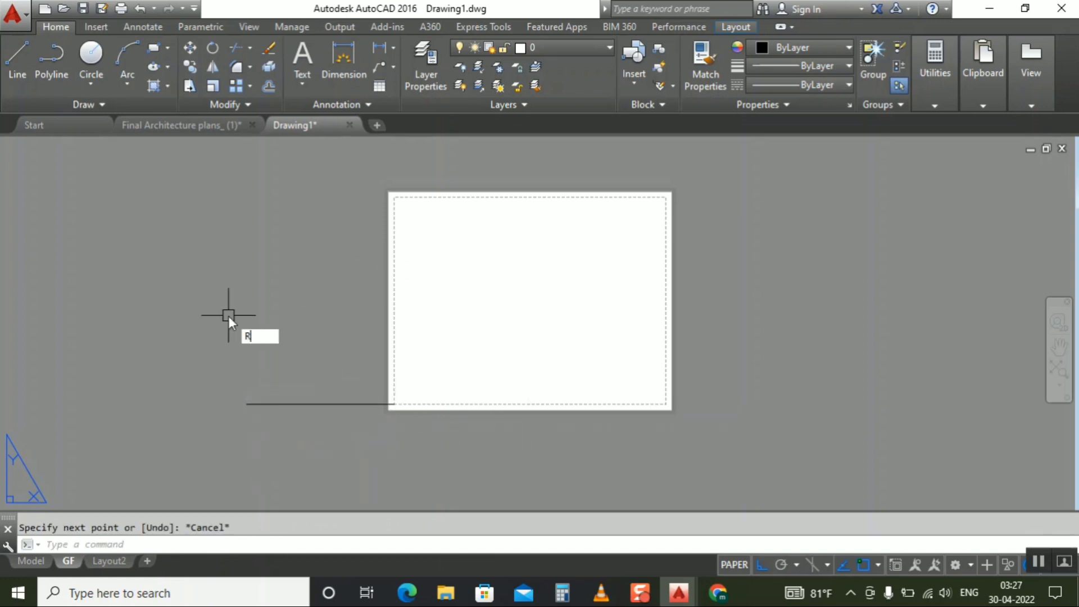
# - Draw a 1189 by 841 rectangle with its lower-left corner on the helper line's end at the origin
pyautogui.write('rec')
pyautogui.press('Return')
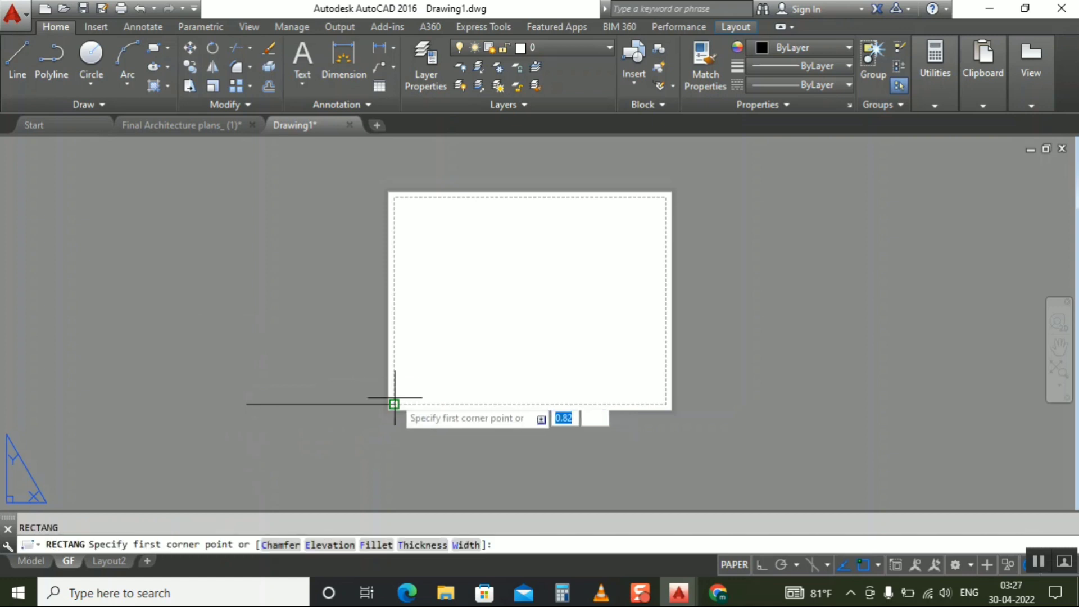
pyautogui.click(393, 398)
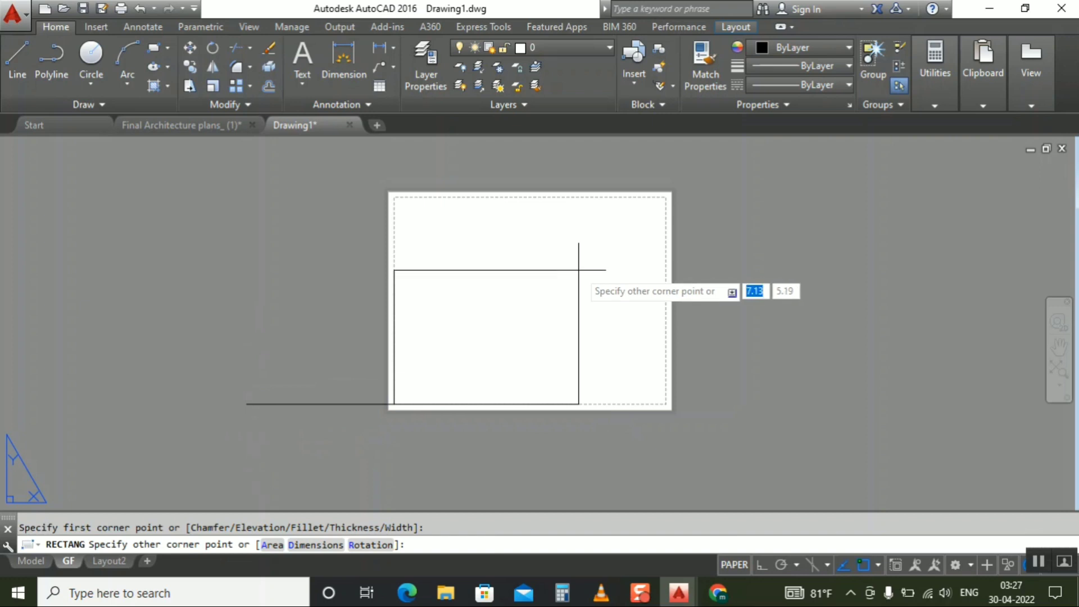
pyautogui.write('1189')
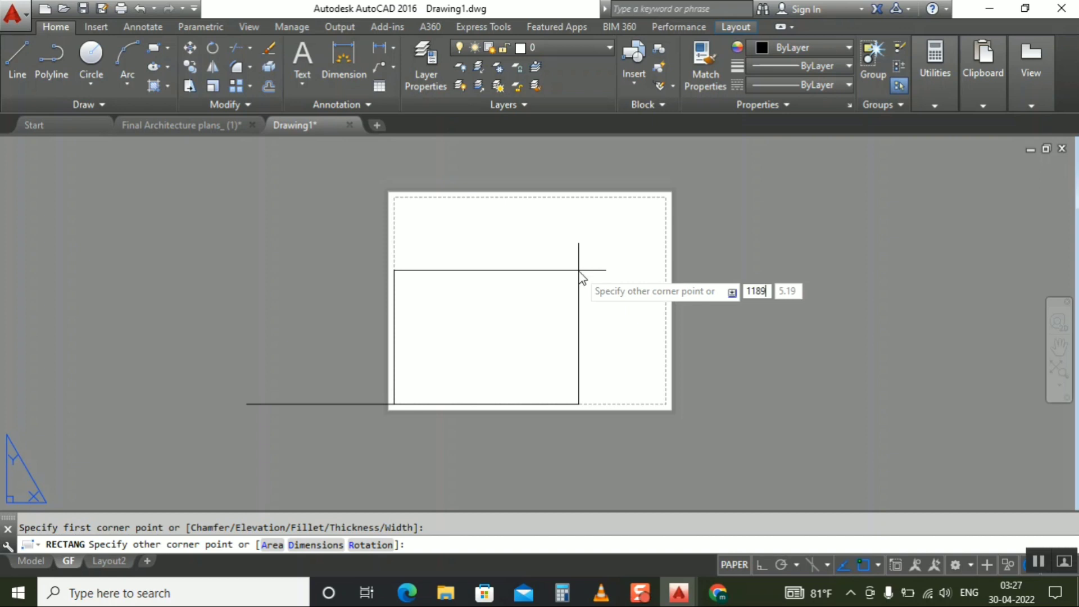
pyautogui.press('Tab')
pyautogui.write('841')
pyautogui.press('Return')
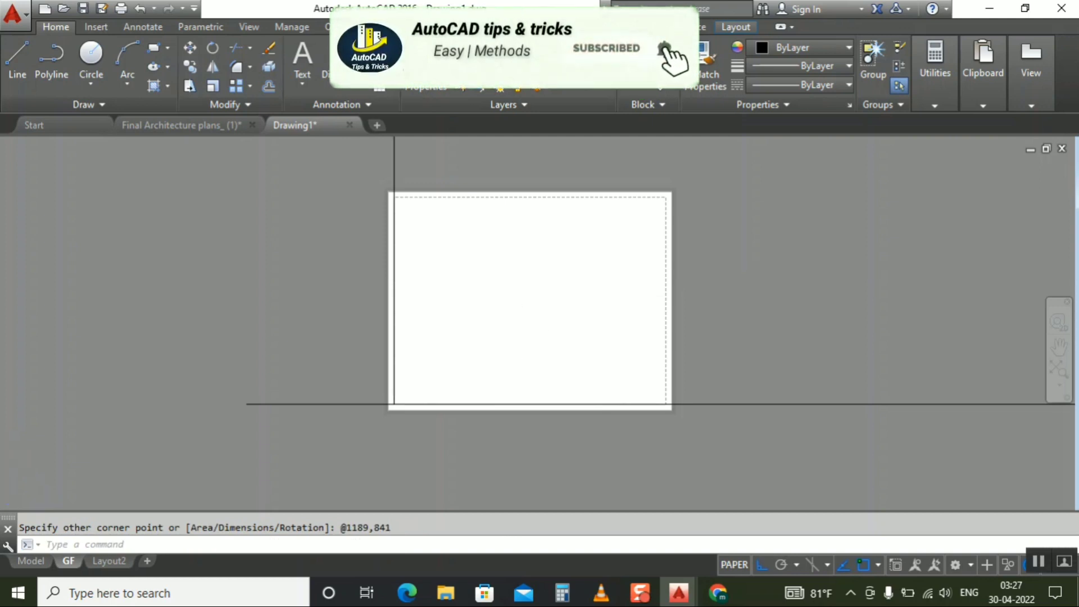
# - Delete the short horizontal helper line at the rectangle's lower-left corner
pyautogui.scroll(-6, 277, 373)
pyautogui.click(278, 381)
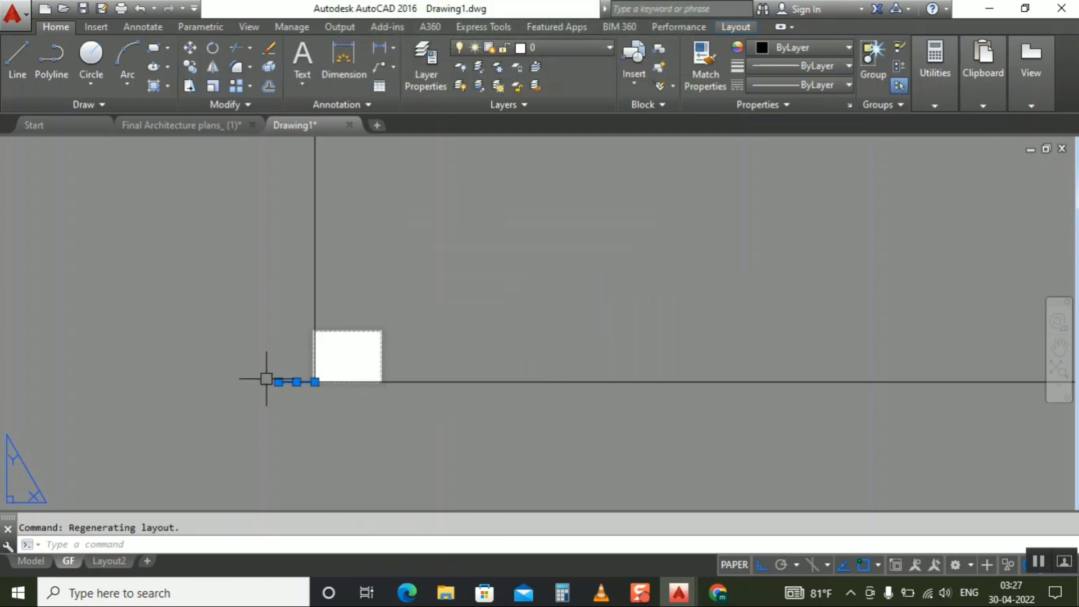
pyautogui.scroll(2, 306, 354)
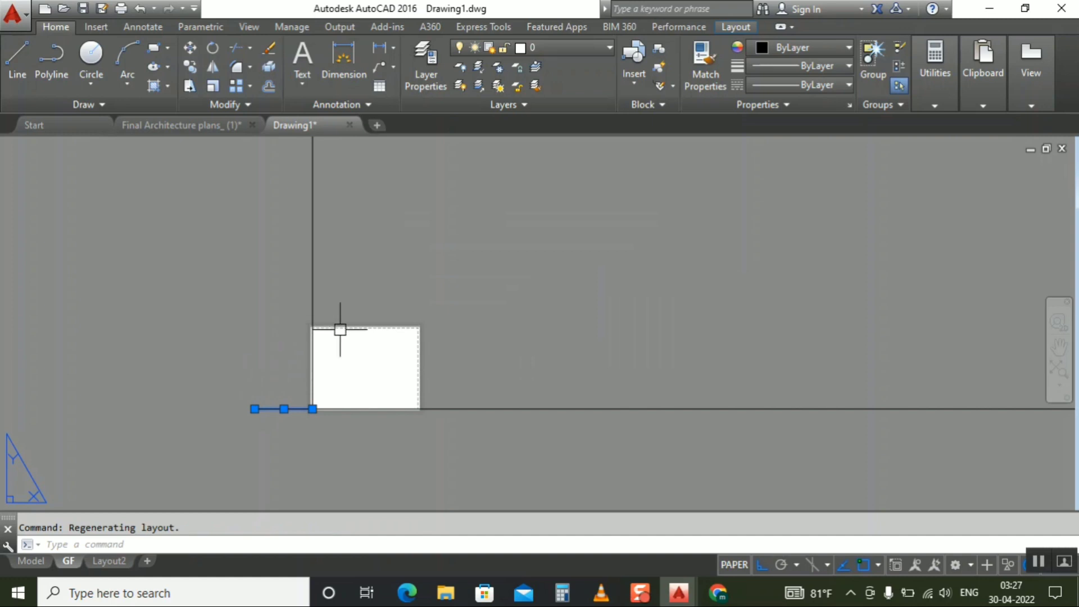
pyautogui.scroll(2, 340, 349)
pyautogui.scroll(2, 340, 352)
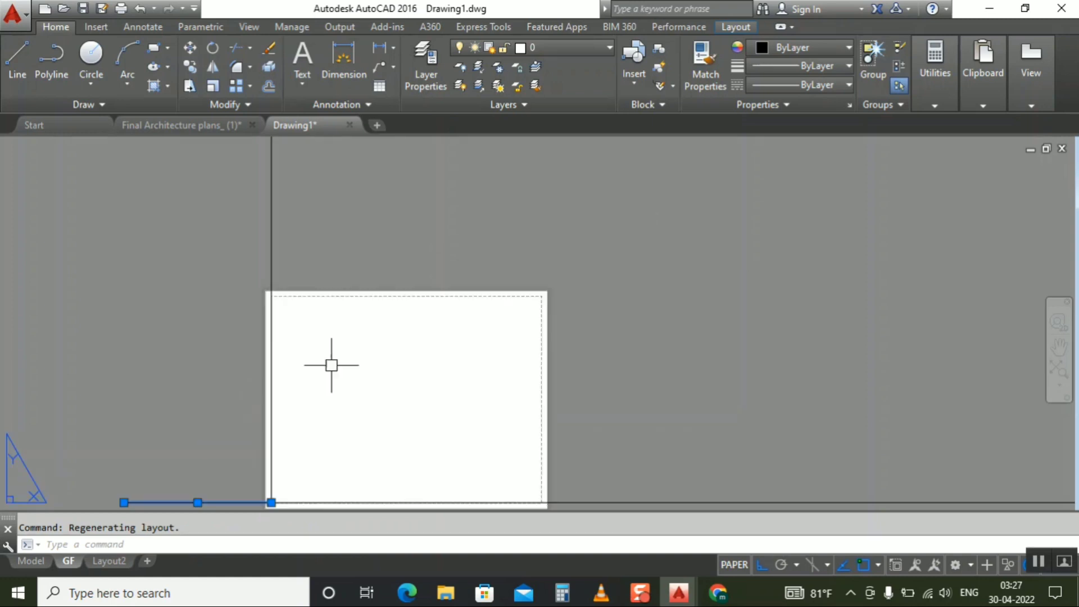
pyautogui.scroll(-2, 404, 339)
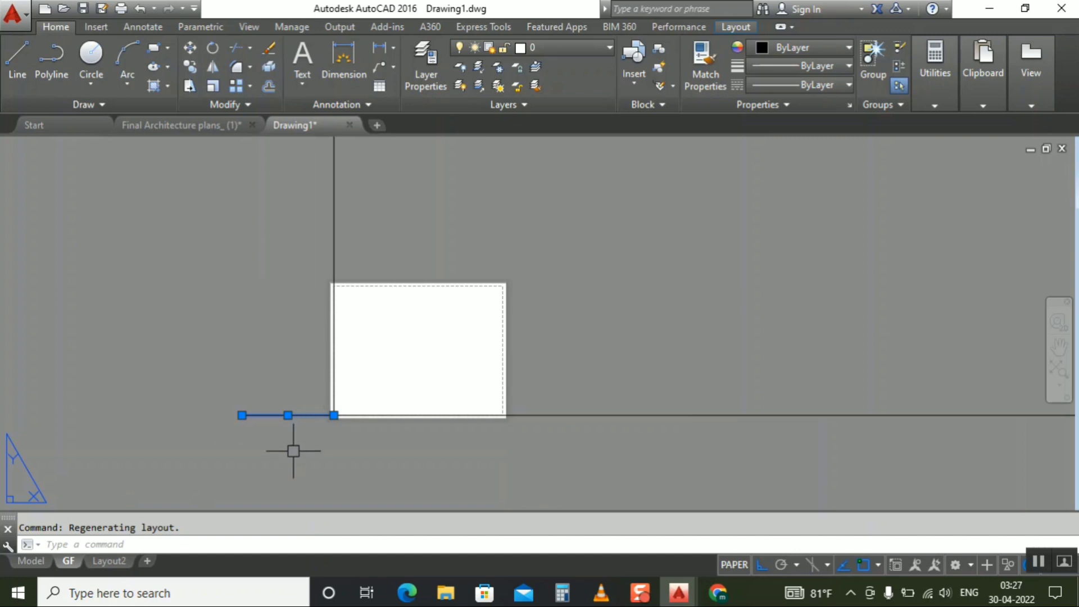
pyautogui.press('Delete')
# - Examine the size of the large rectangle compared with the white paper sheet at its lower-left corner
pyautogui.scroll(-3, 292, 450)
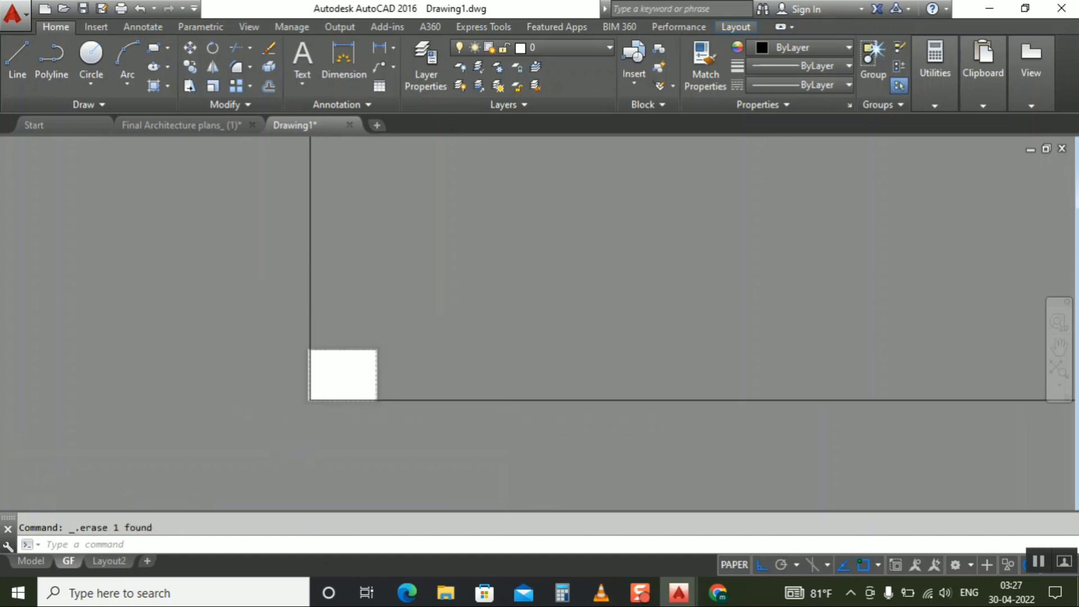
pyautogui.scroll(-3, 348, 391)
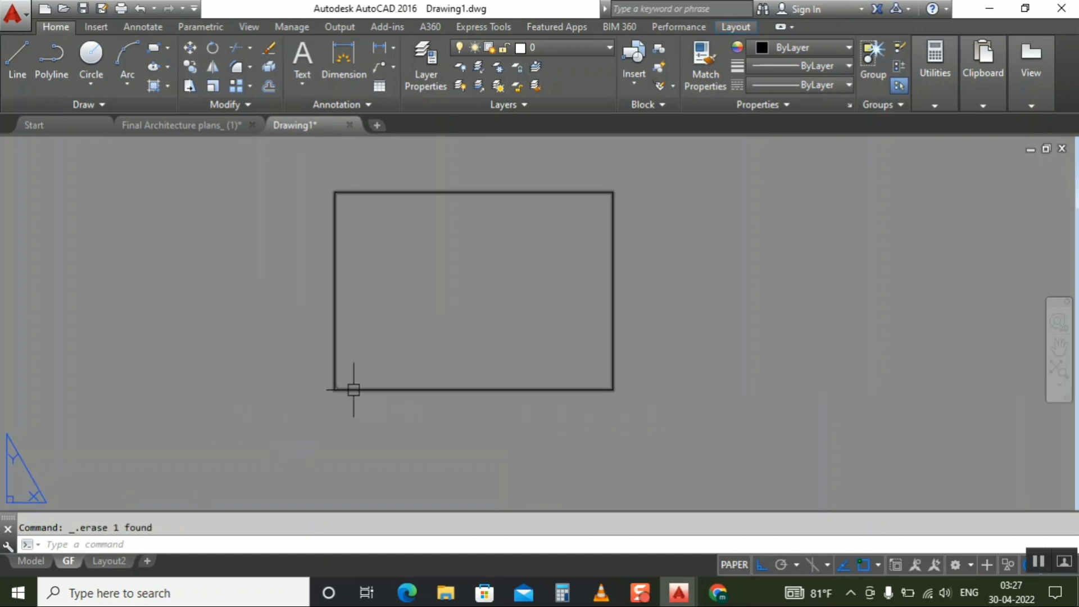
pyautogui.scroll(2, 380, 324)
pyautogui.scroll(-2, 380, 323)
pyautogui.scroll(3, 322, 378)
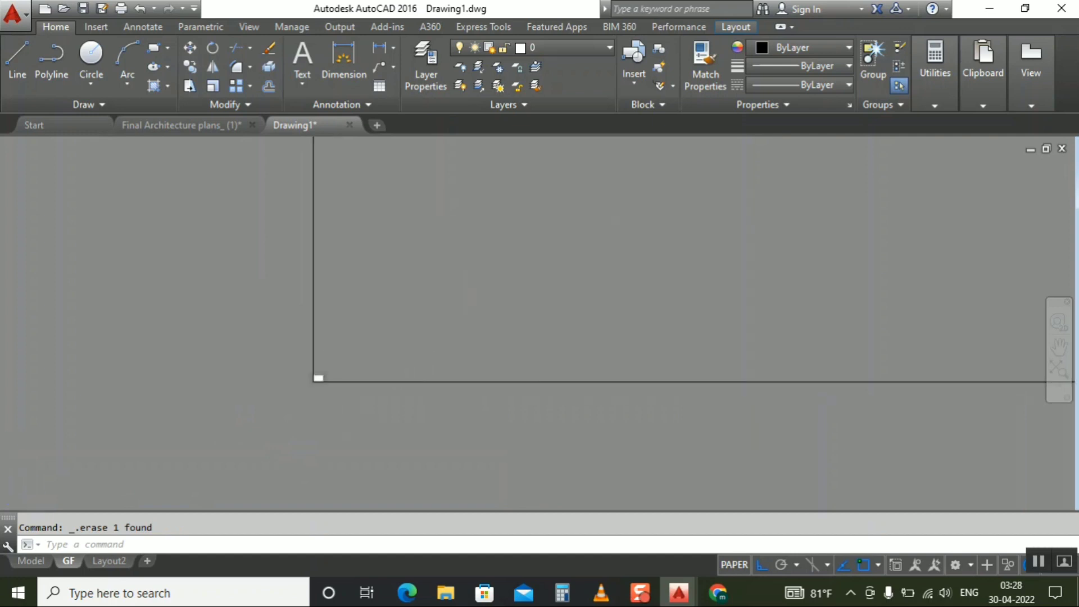
pyautogui.scroll(2, 322, 377)
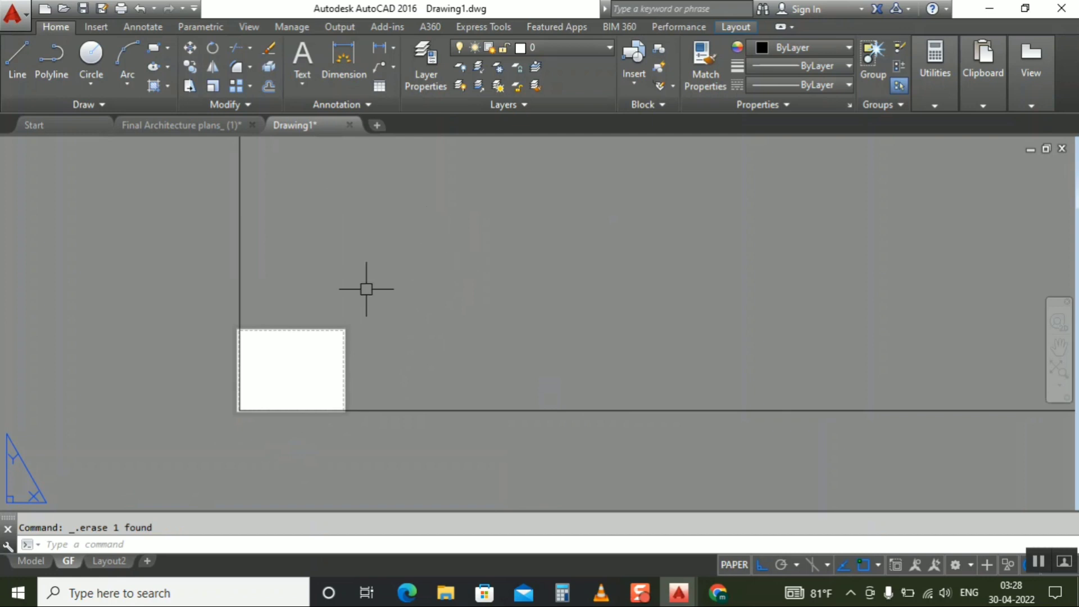
pyautogui.scroll(-2, 534, 281)
pyautogui.scroll(-1, 375, 379)
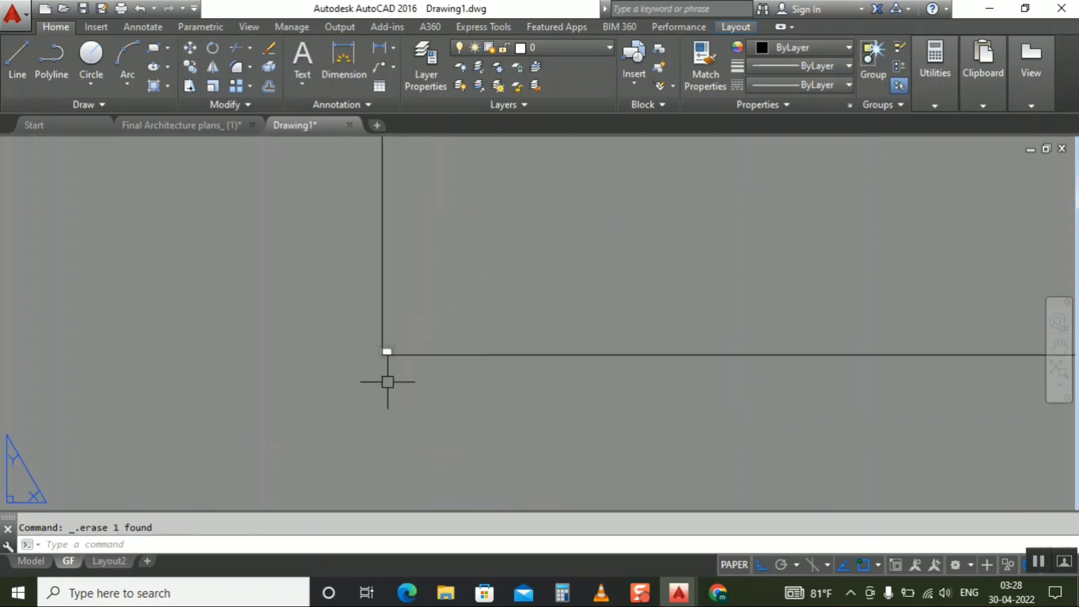
pyautogui.scroll(-3, 382, 378)
# - Create a new page setup named A0 for the GF layout, based on the existing GF setup
pyautogui.write('PAGESETUP')
pyautogui.press('Return')
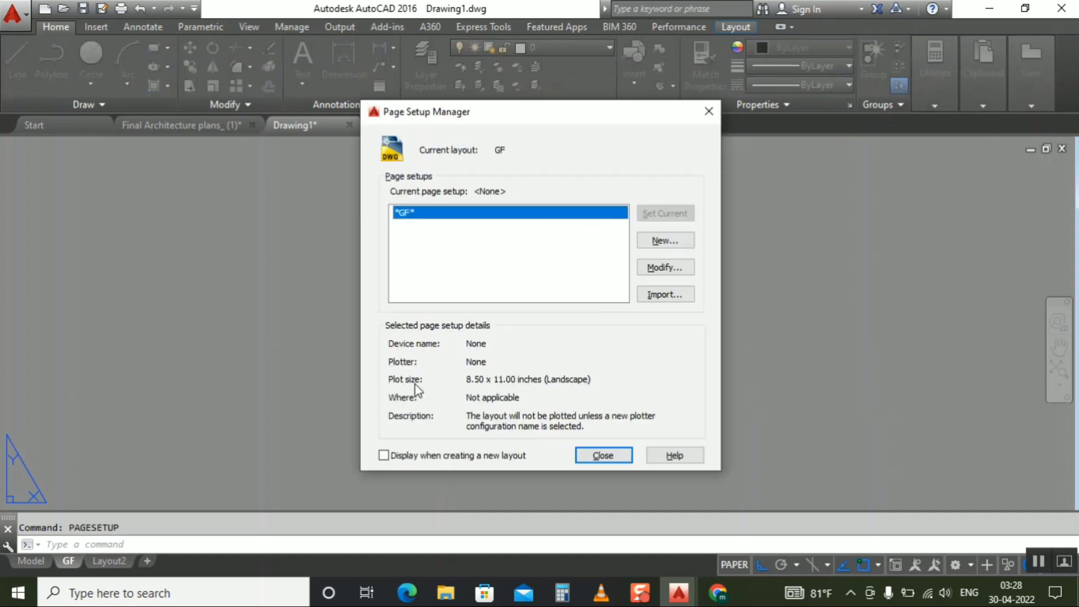
pyautogui.click(652, 241)
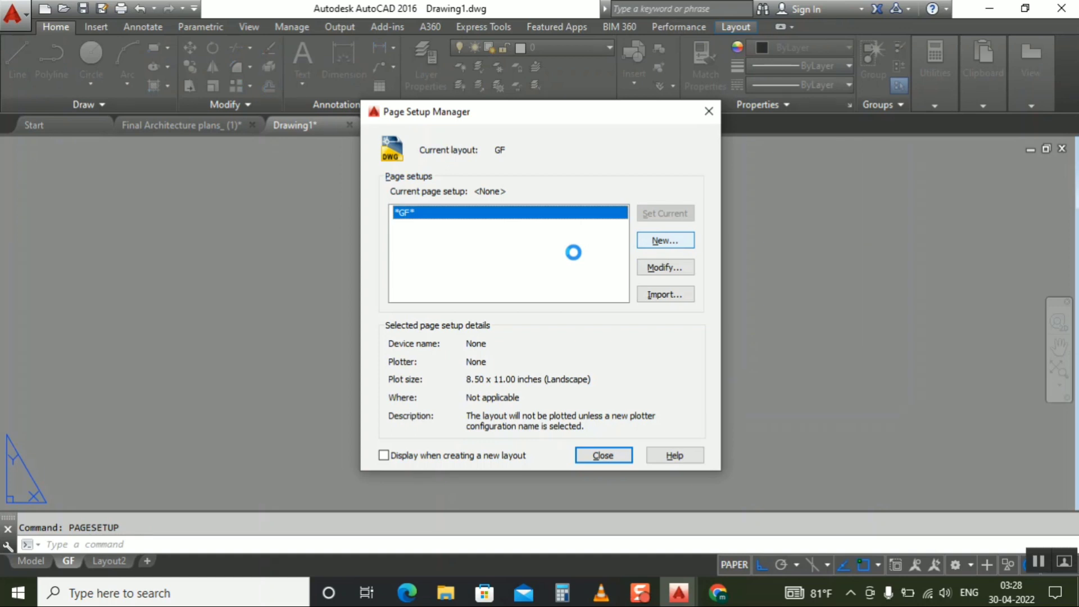
pyautogui.write('A0')
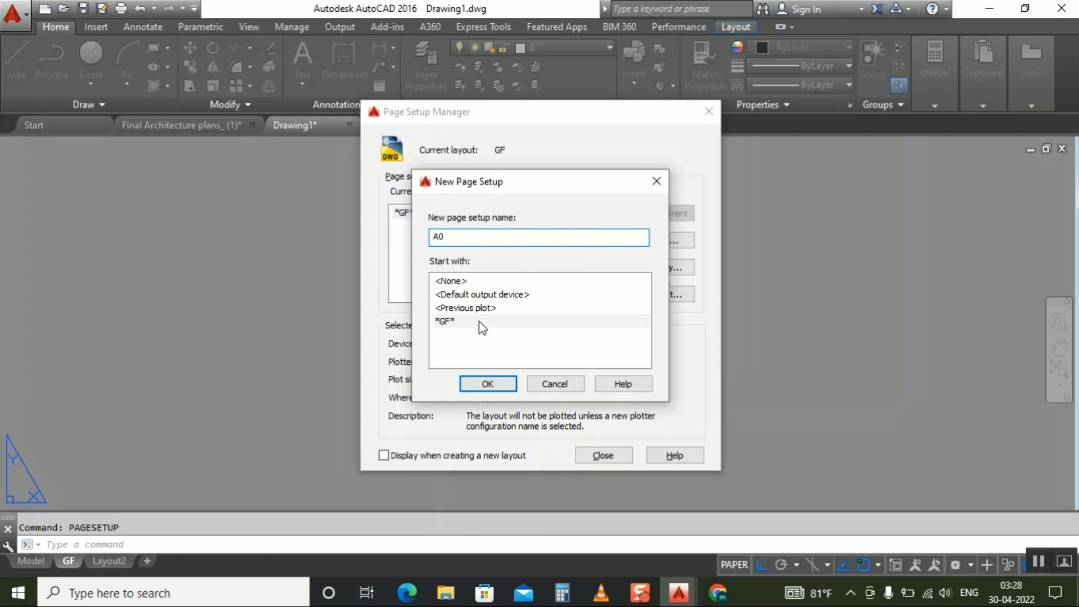
pyautogui.click(484, 384)
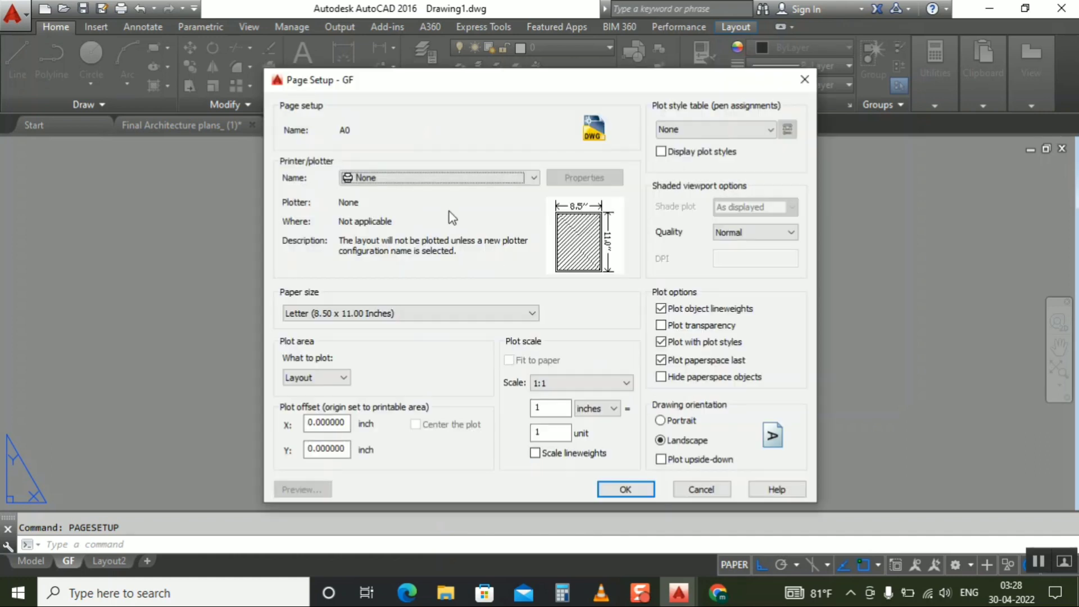
# - Set the A0 page setup to plot with DWG To PDF.pc3 and the acad.ctb plot style table
pyautogui.click(447, 180)
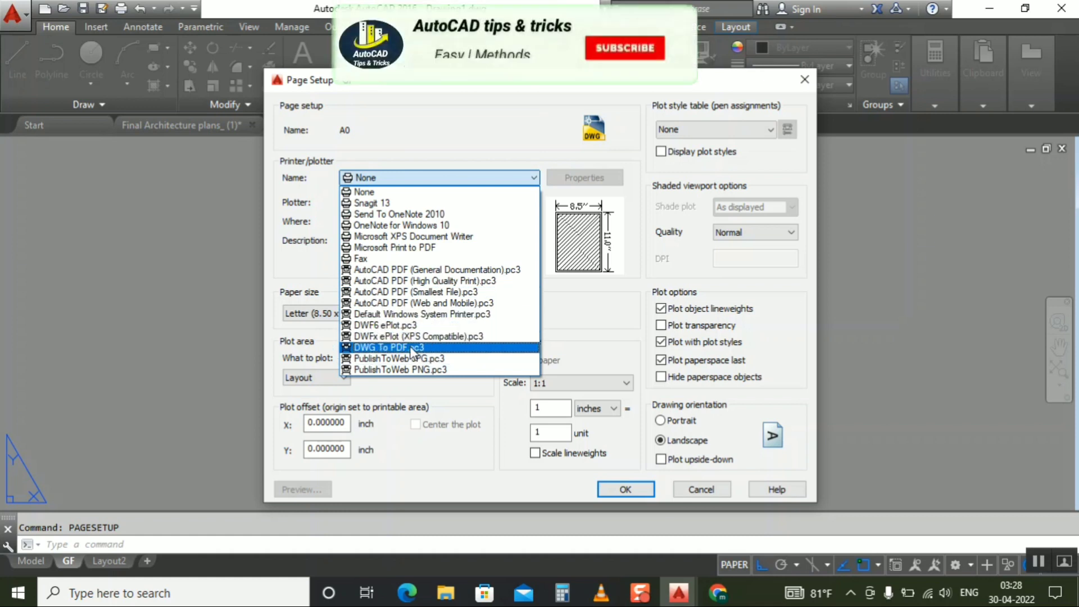
pyautogui.click(389, 347)
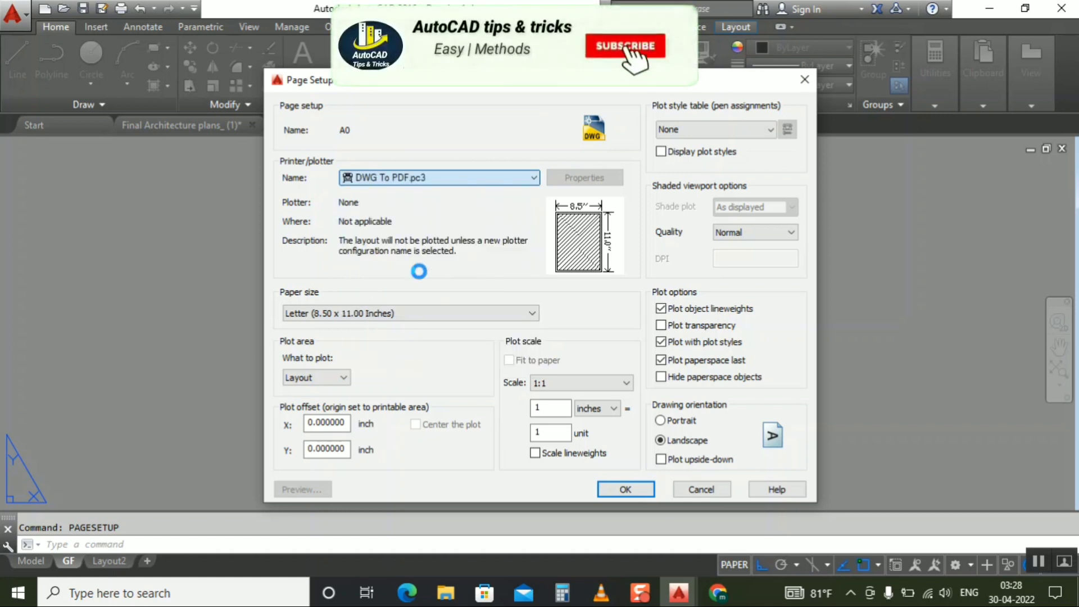
pyautogui.click(416, 182)
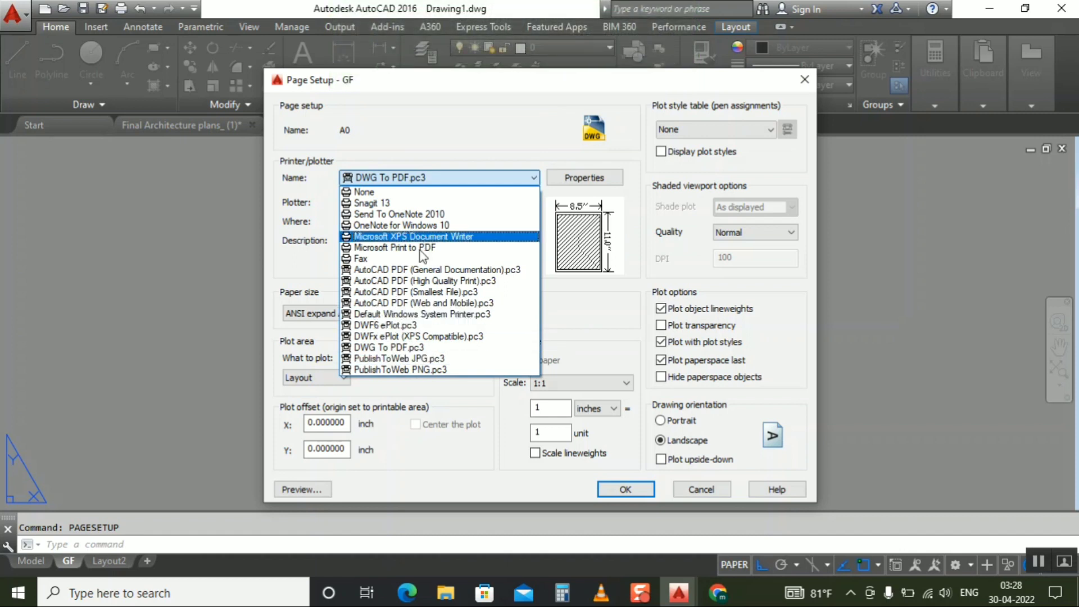
pyautogui.click(410, 348)
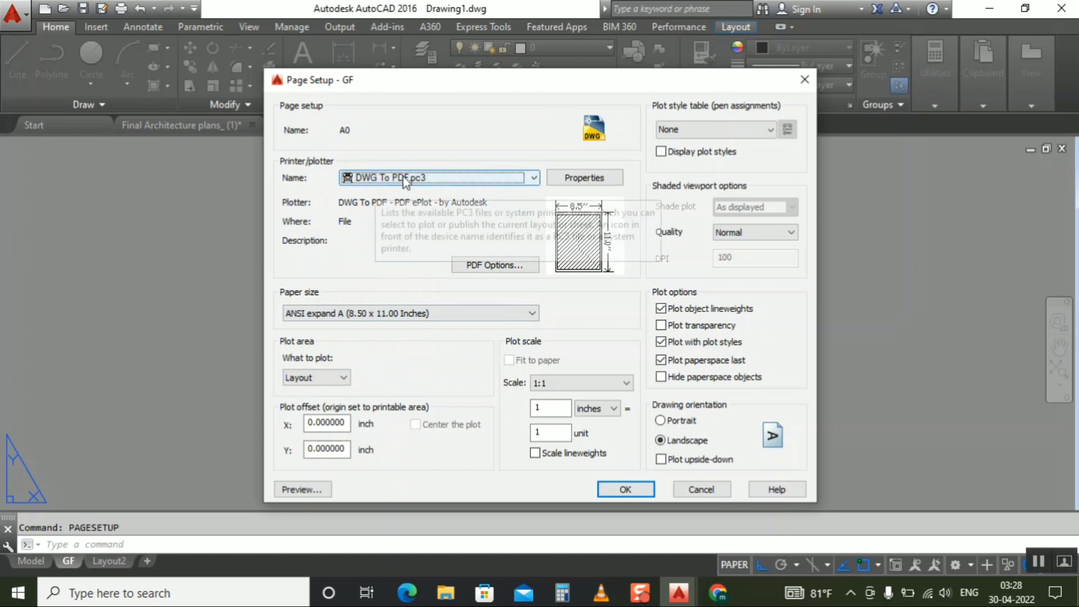
pyautogui.click(695, 131)
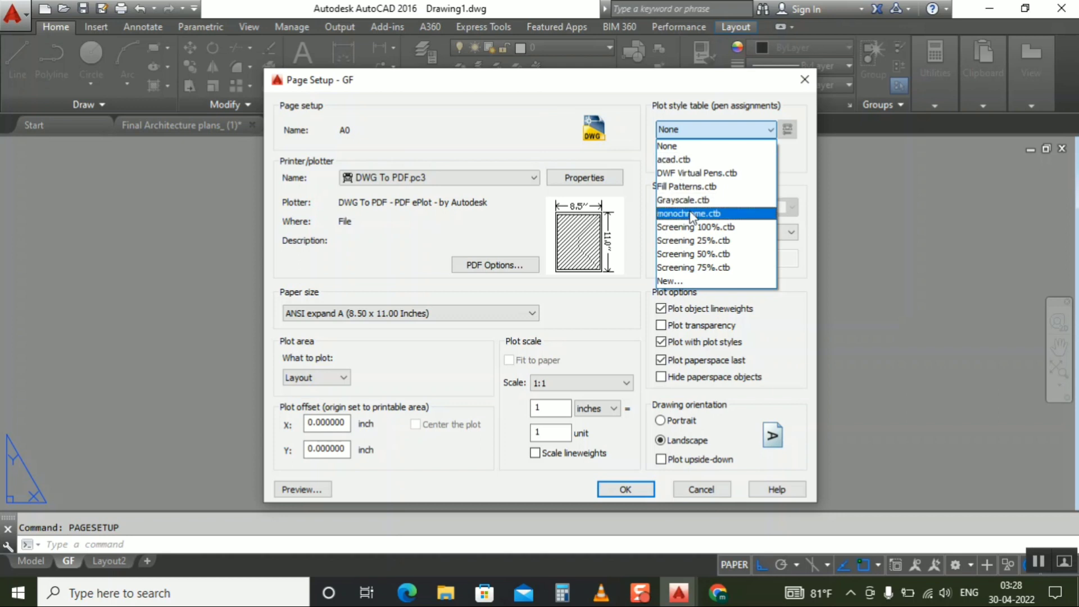
pyautogui.click(681, 162)
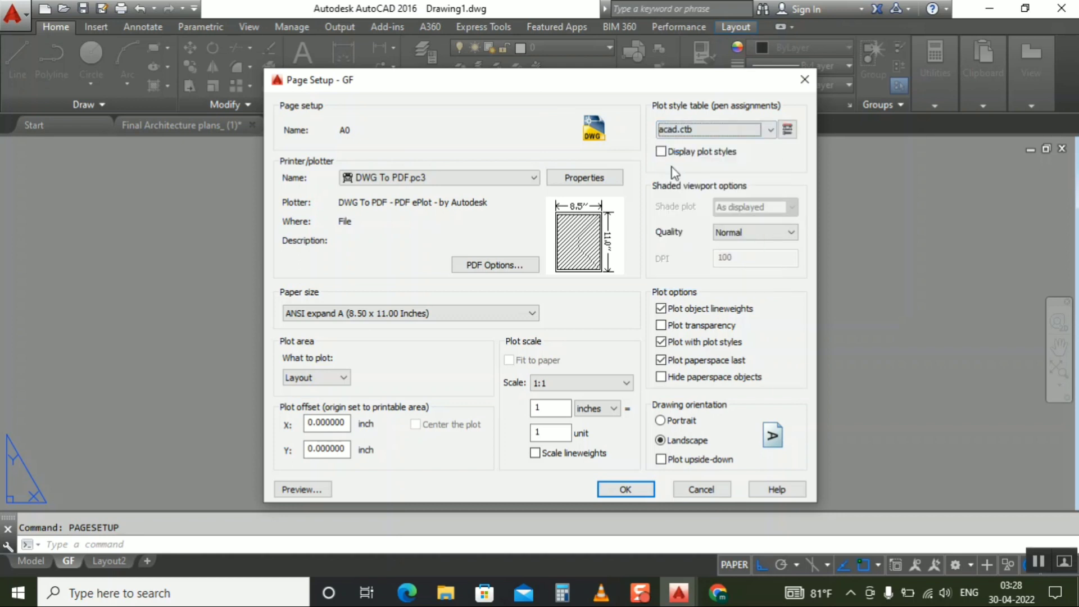
# - Set the paper size to ISO expand A0 (841.00 x 1189.00 MM) and the plot scale to 1:1
pyautogui.click(386, 316)
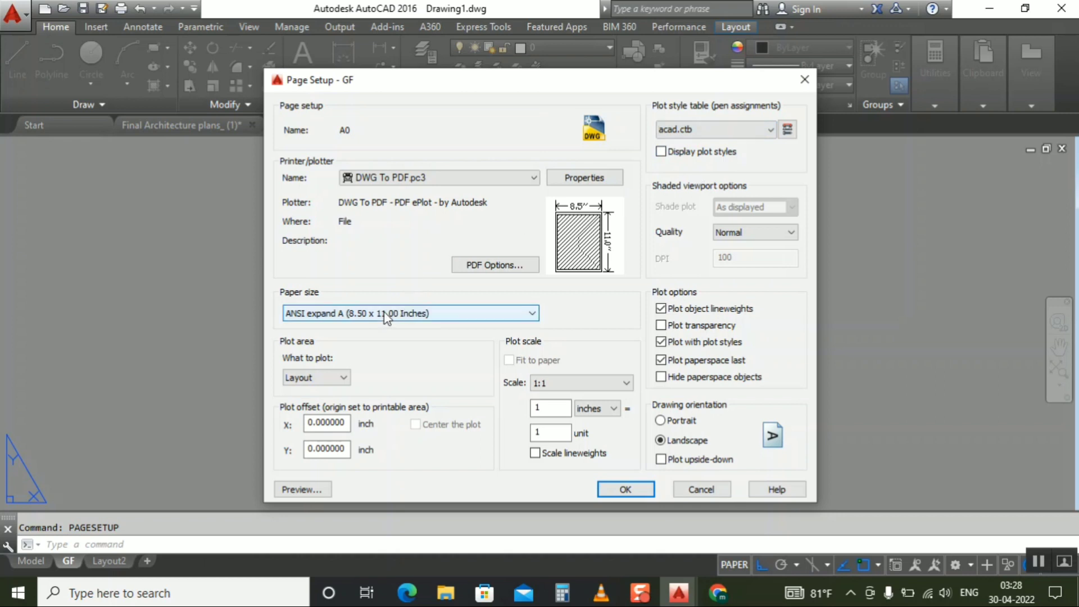
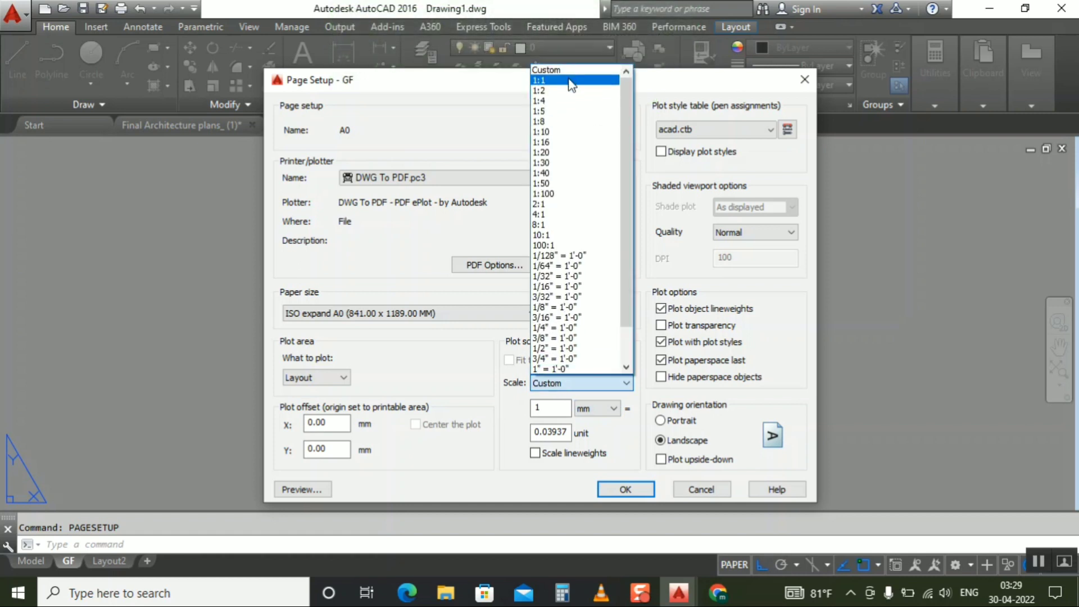
pyautogui.click(571, 80)
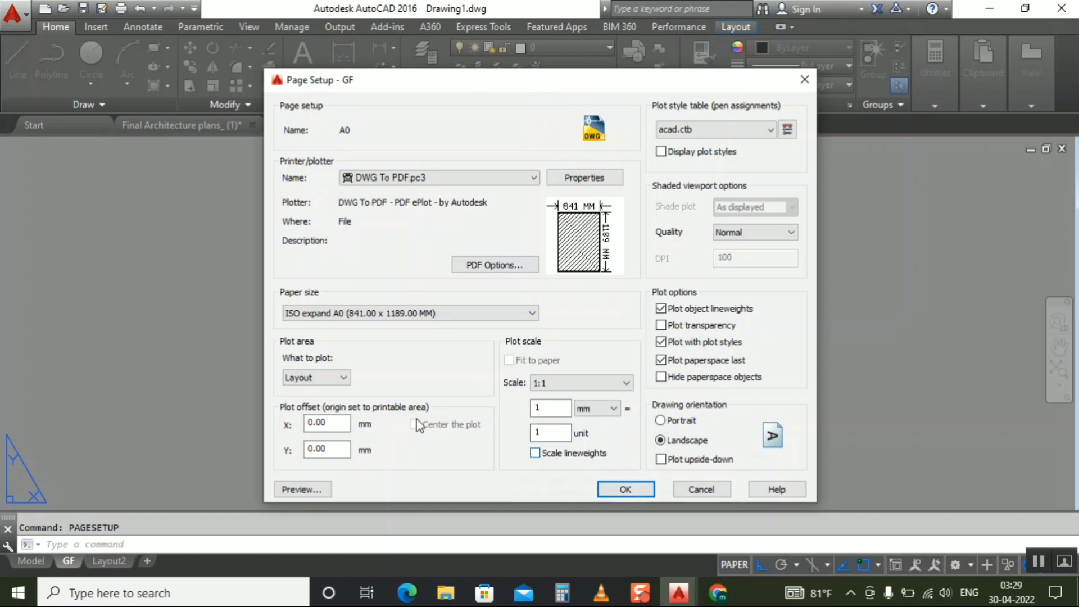
# - Define the plot area as a window between the rectangle's upper-left and lower-right corners, and center the plot
pyautogui.click(305, 378)
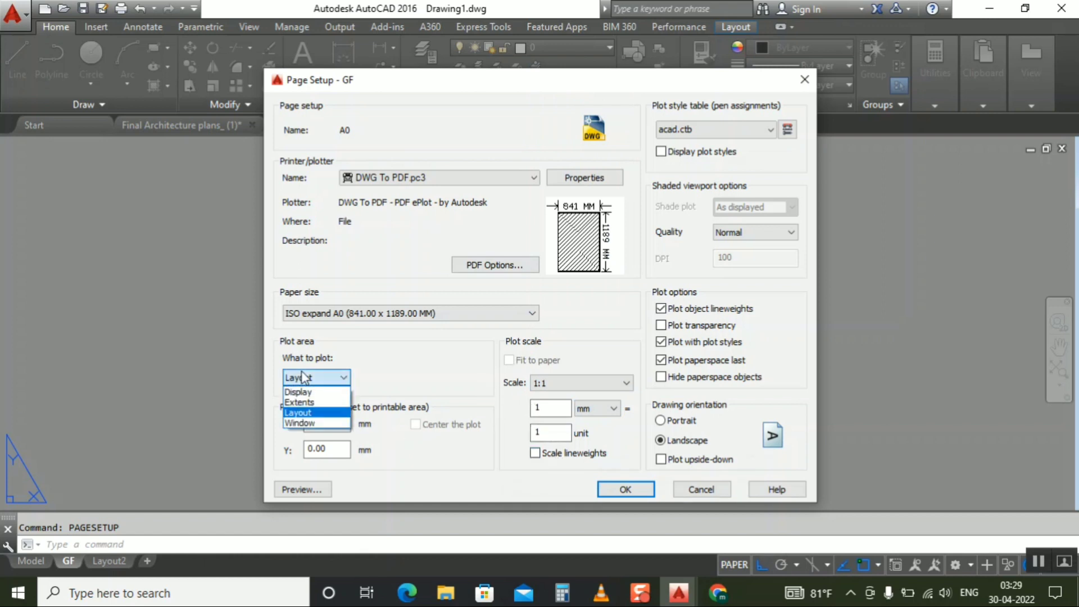
pyautogui.click(297, 423)
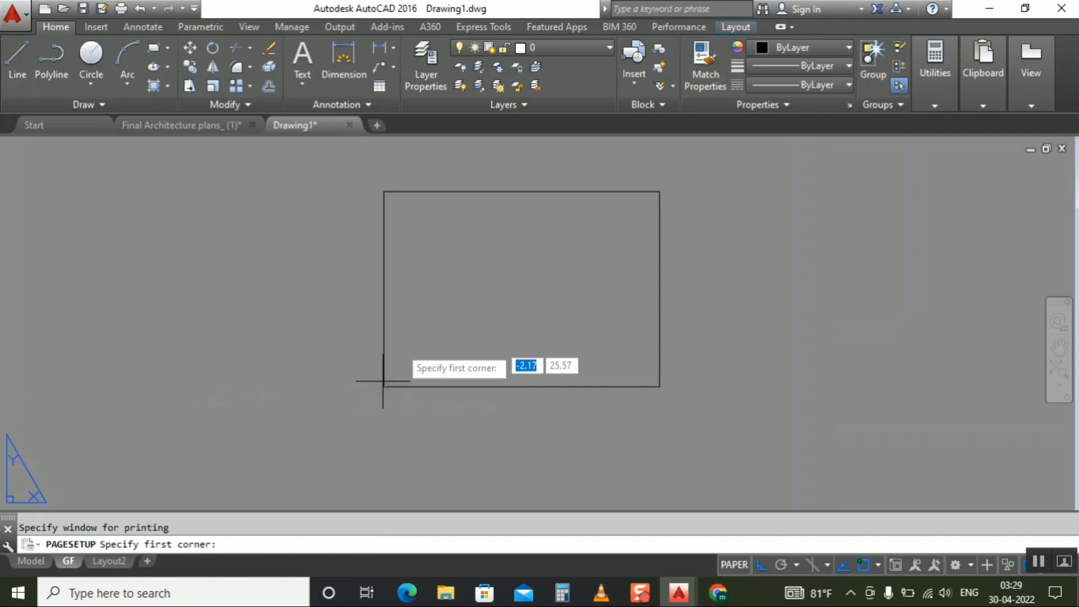
pyautogui.click(383, 191)
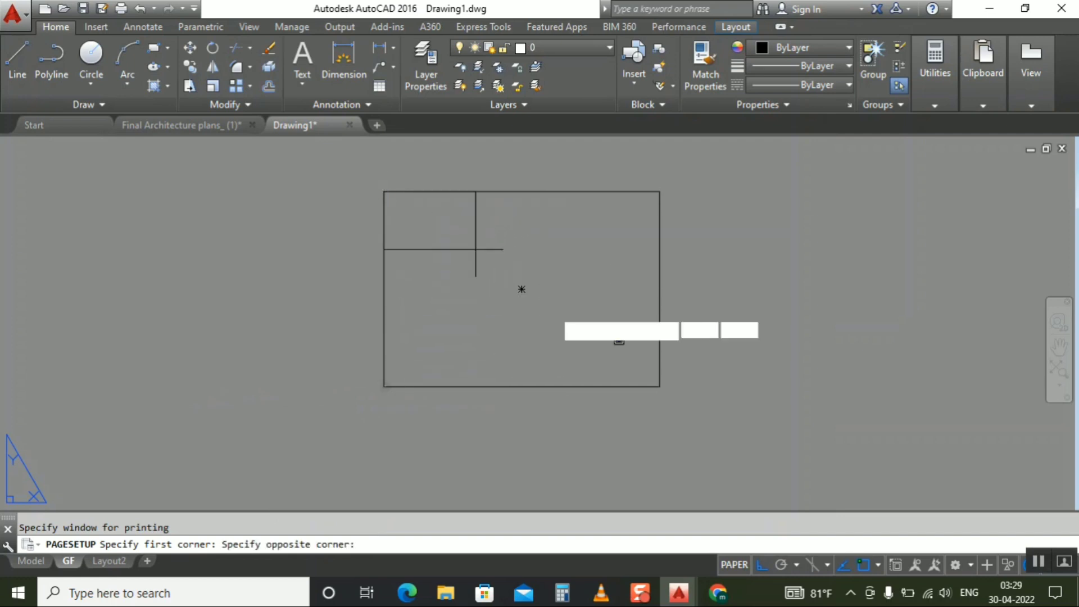
pyautogui.click(659, 387)
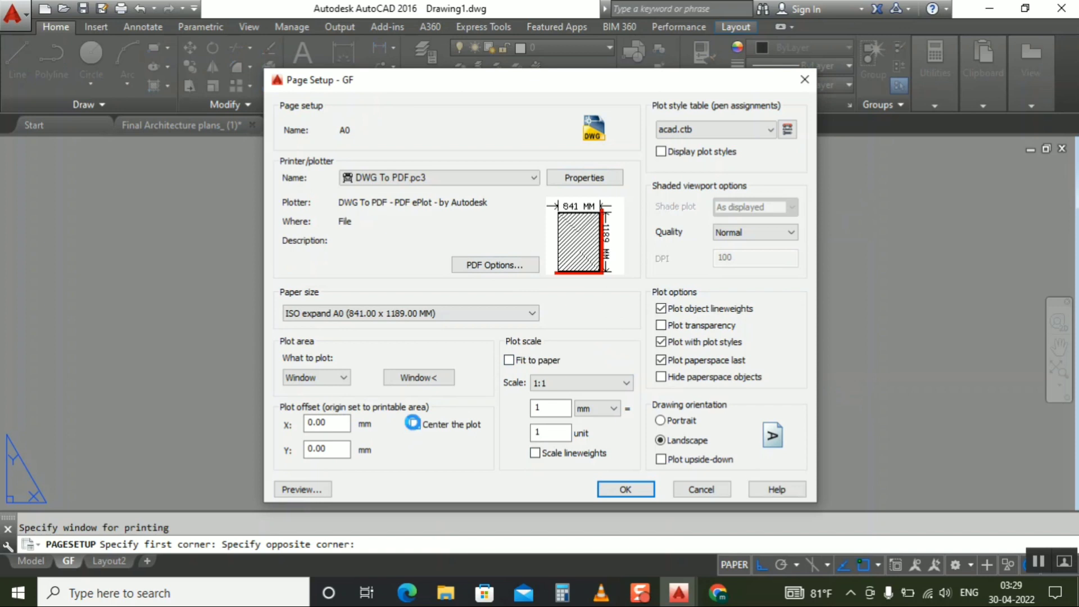
pyautogui.click(414, 424)
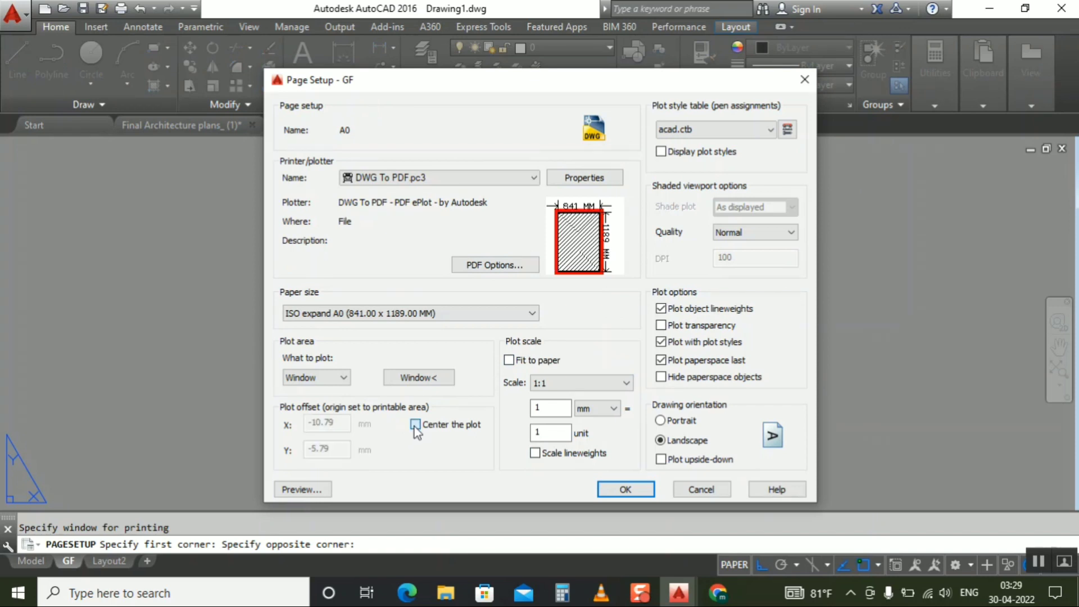
# - Change the DWG To PDF plotter's media size to ISO full bleed A0 (841.00 x 1189.00 MM) in its properties
pyautogui.click(572, 179)
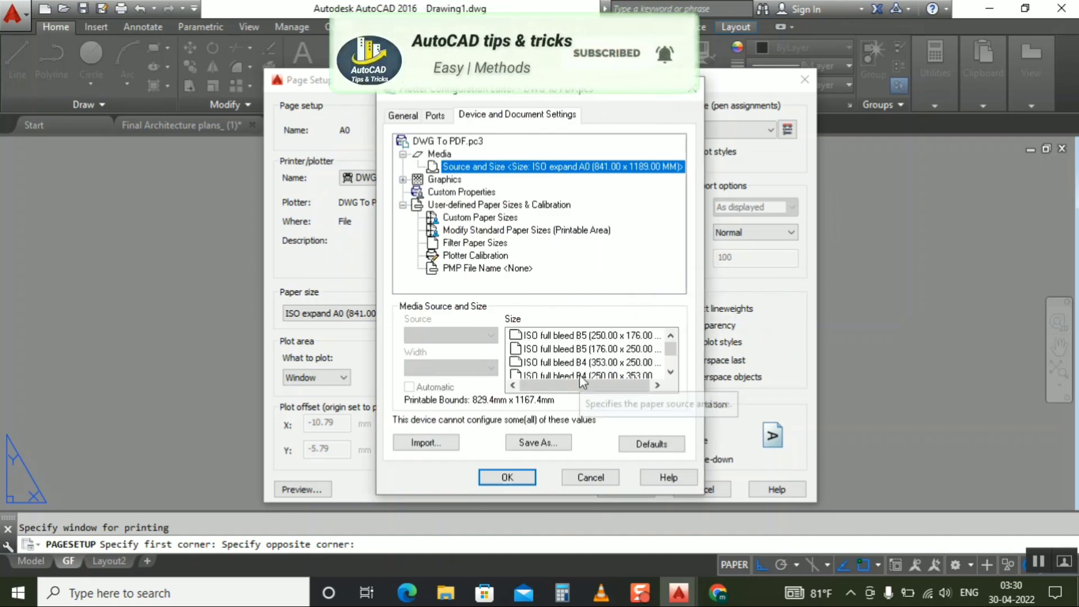
pyautogui.click(671, 372)
pyautogui.scroll(-3, 673, 373)
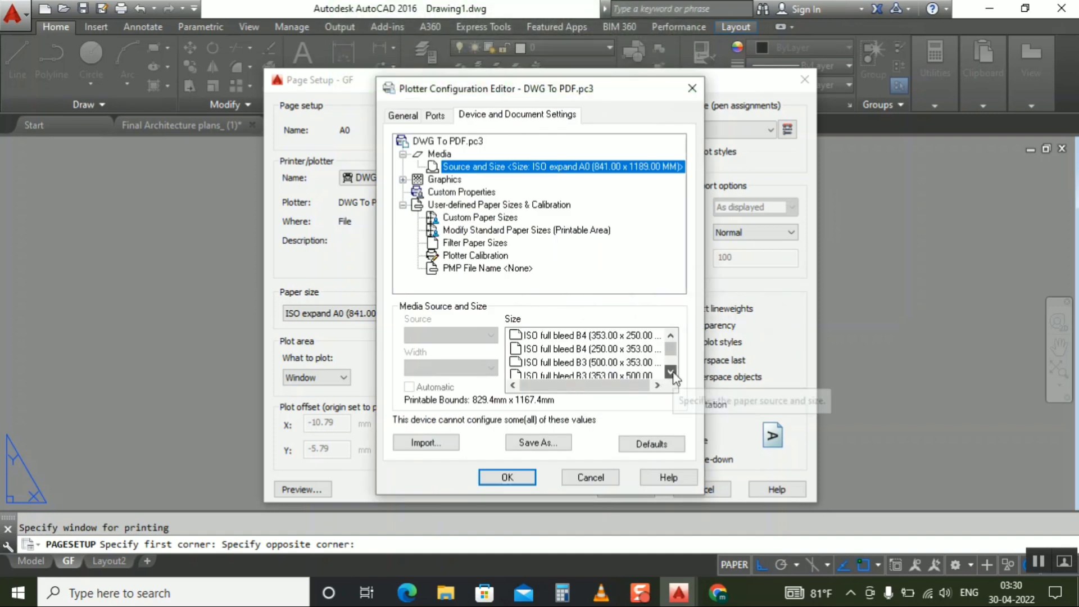
pyautogui.scroll(-2, 673, 374)
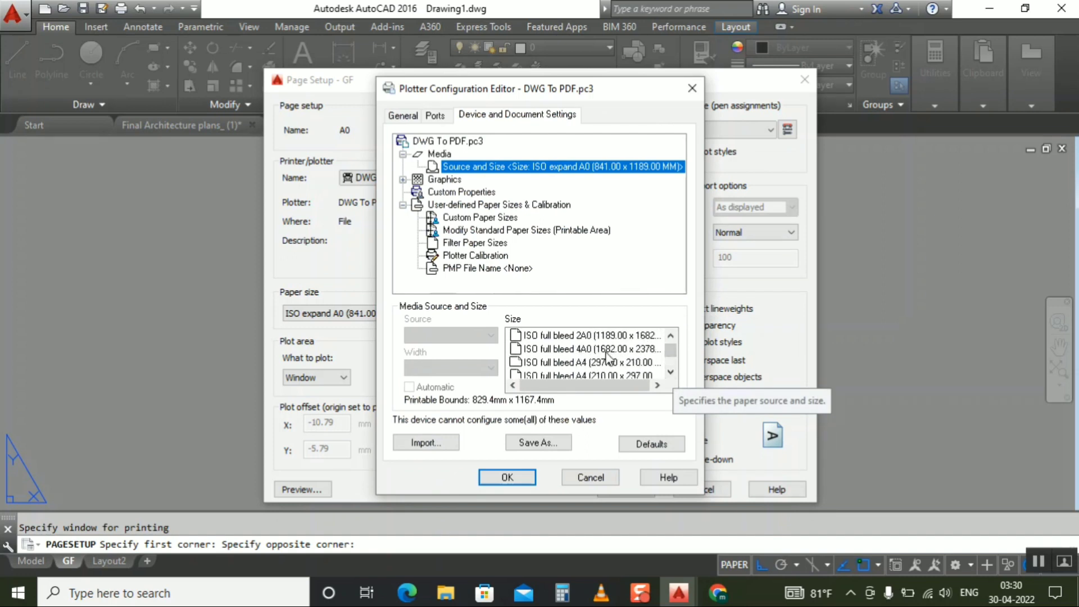
pyautogui.click(605, 335)
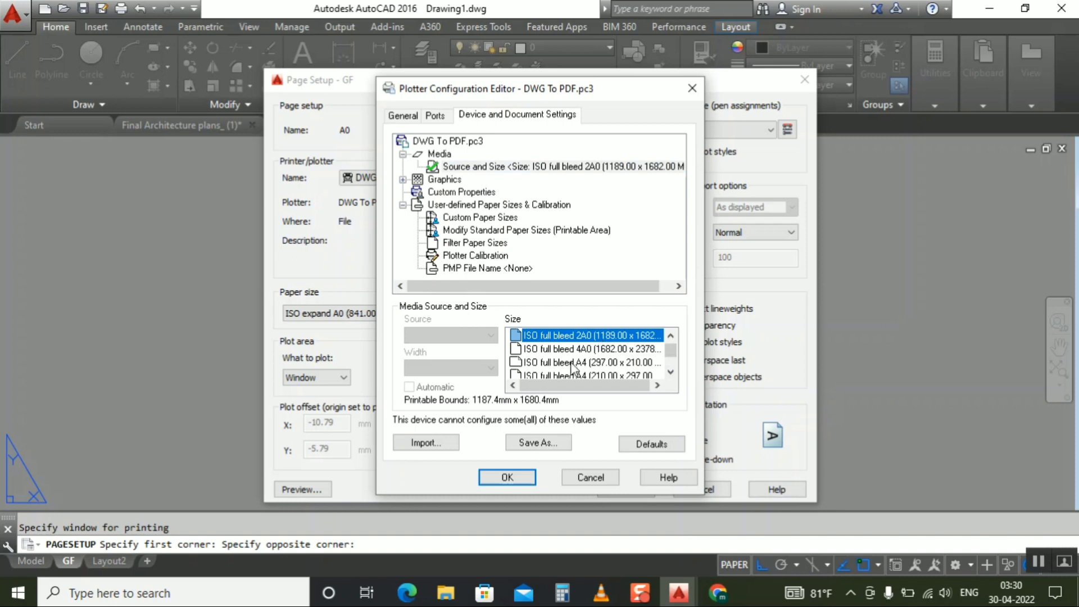
pyautogui.click(670, 335)
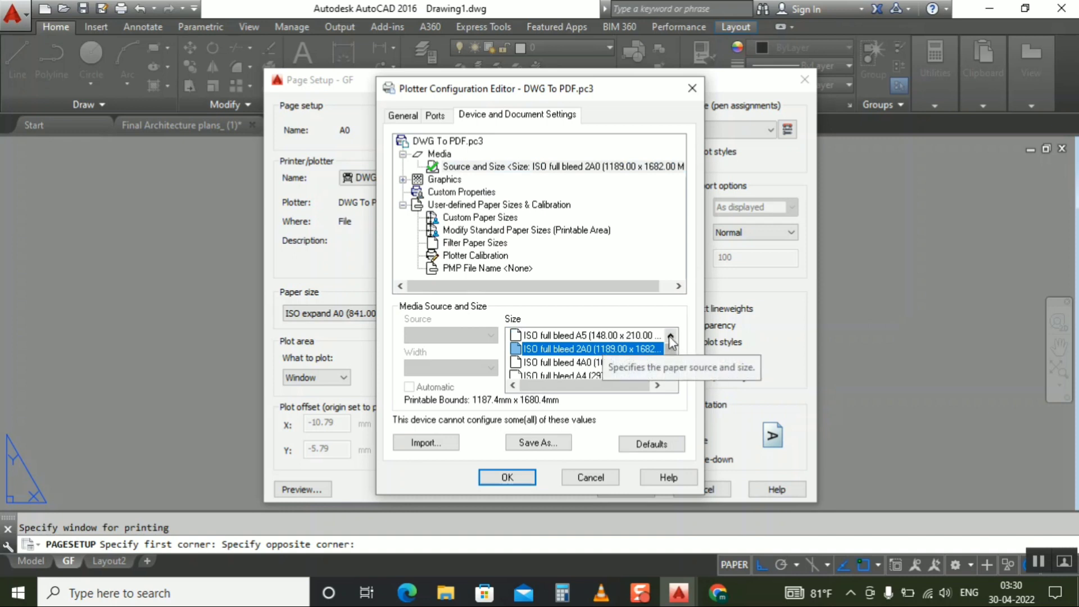
pyautogui.click(670, 335)
pyautogui.click(670, 336)
pyautogui.click(671, 335)
pyautogui.click(671, 336)
pyautogui.click(670, 335)
pyautogui.click(670, 335)
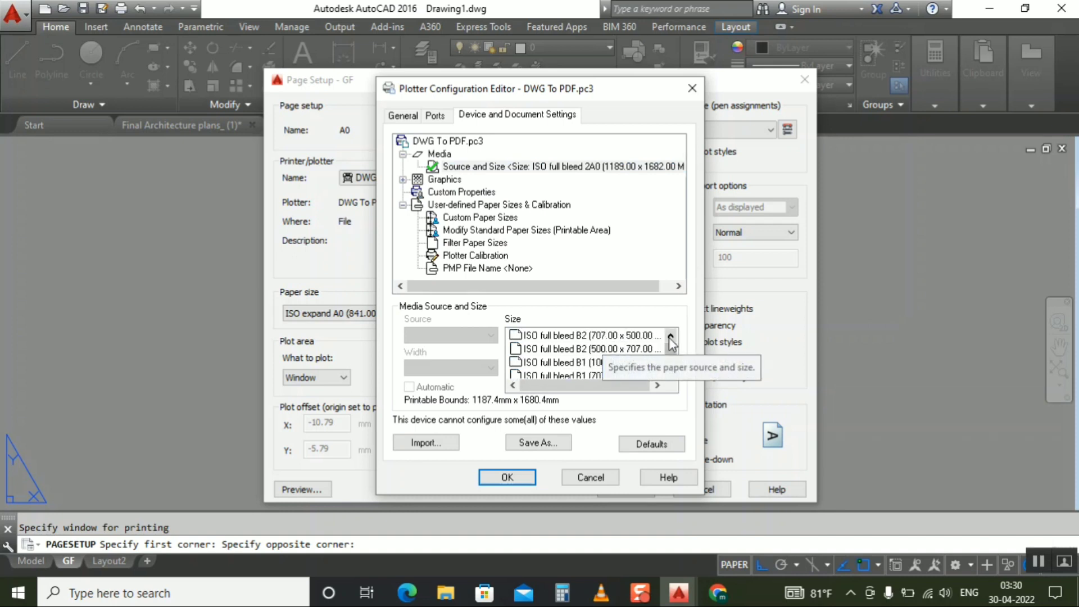
pyautogui.scroll(1, 669, 347)
pyautogui.scroll(2, 672, 352)
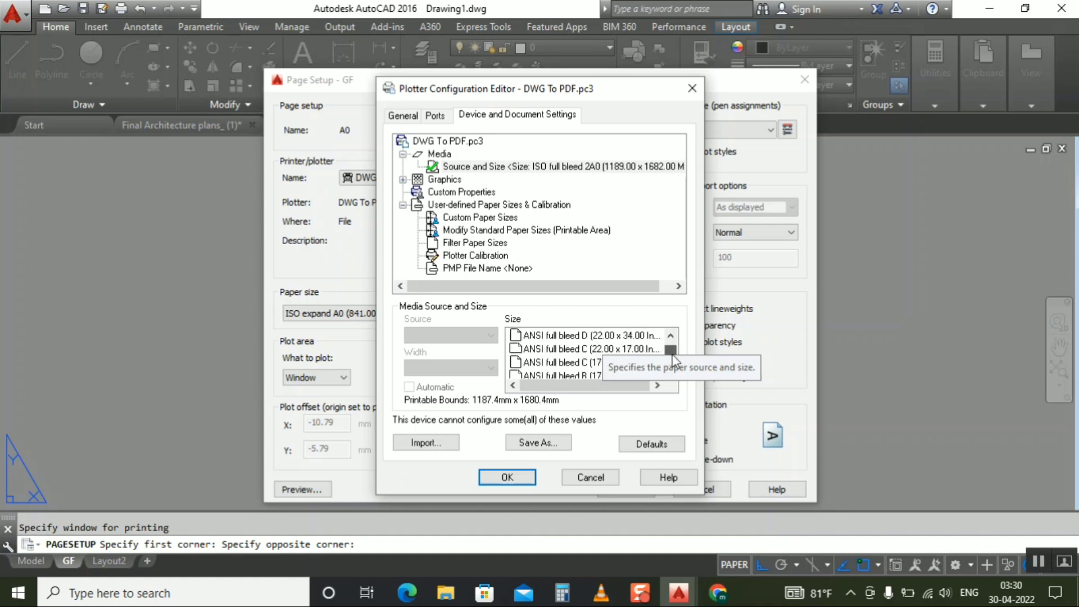
pyautogui.click(670, 337)
pyautogui.click(671, 337)
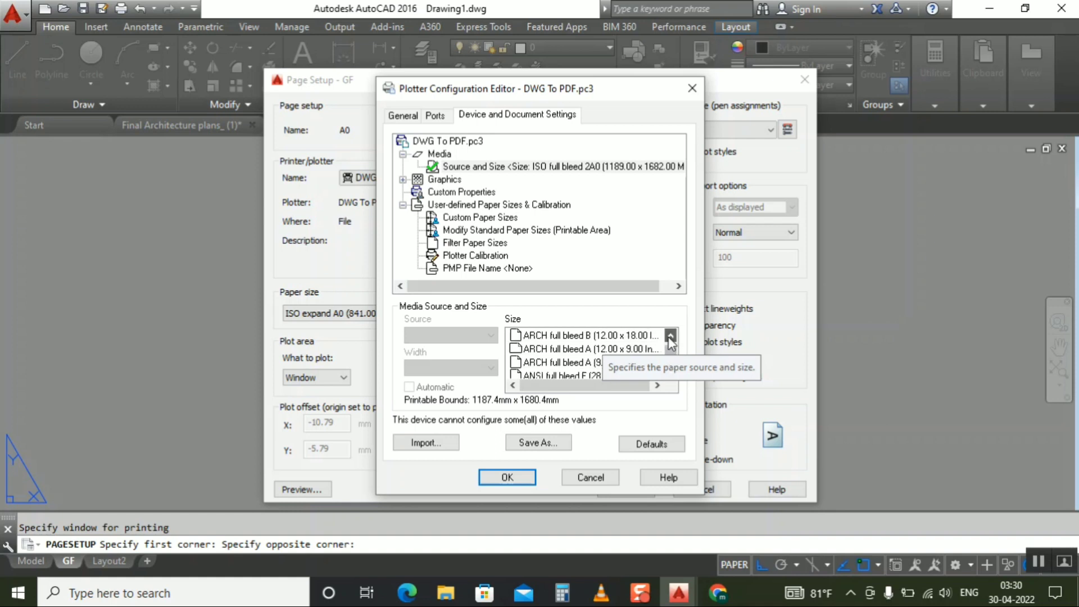
pyautogui.click(670, 338)
pyautogui.click(670, 337)
pyautogui.scroll(3, 671, 342)
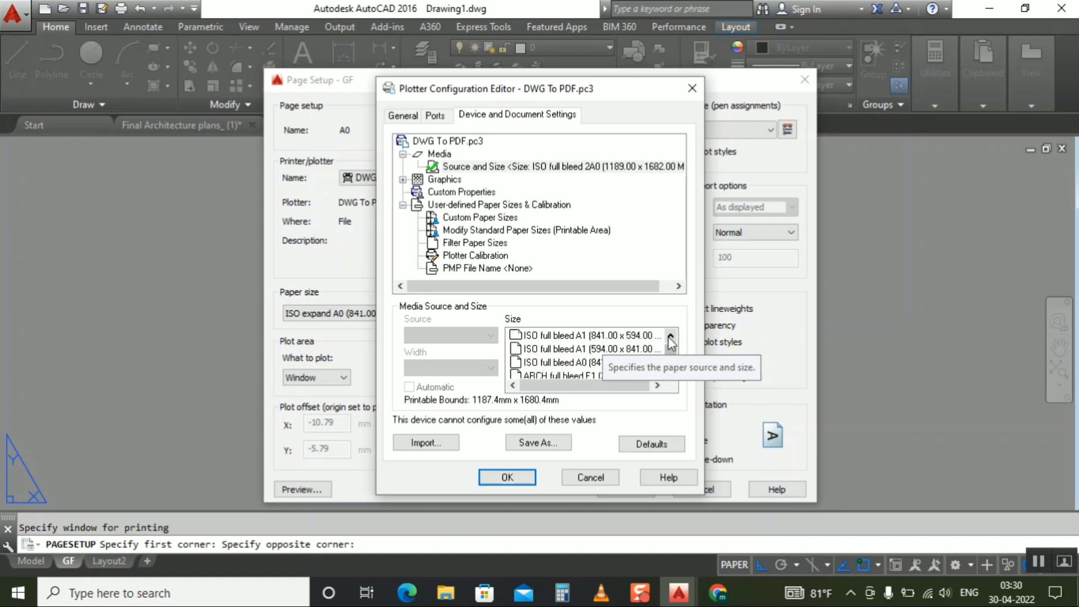
pyautogui.click(584, 376)
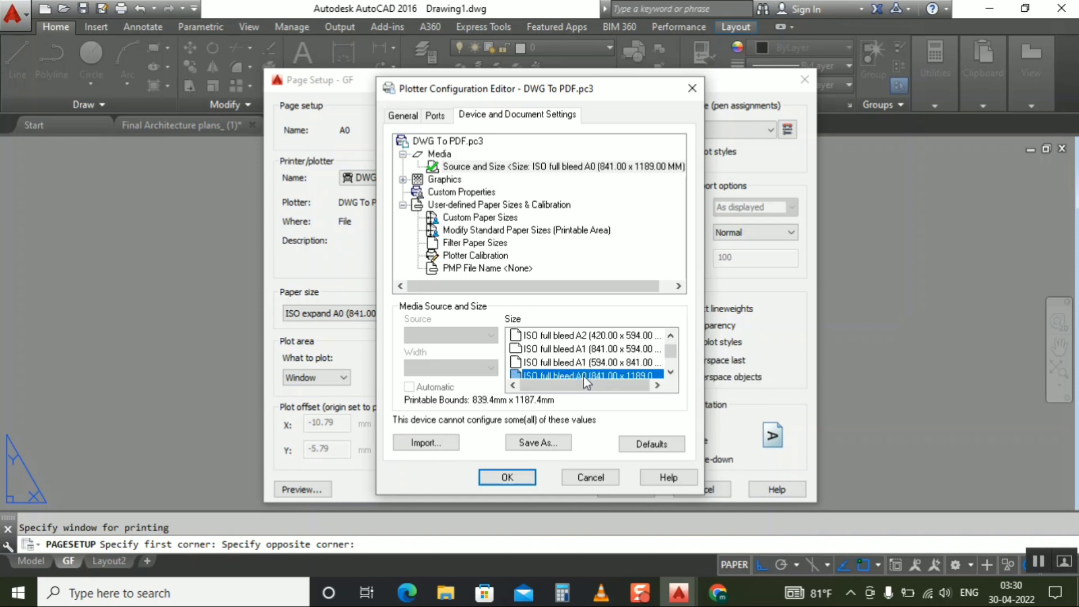
pyautogui.click(513, 476)
pyautogui.click(506, 349)
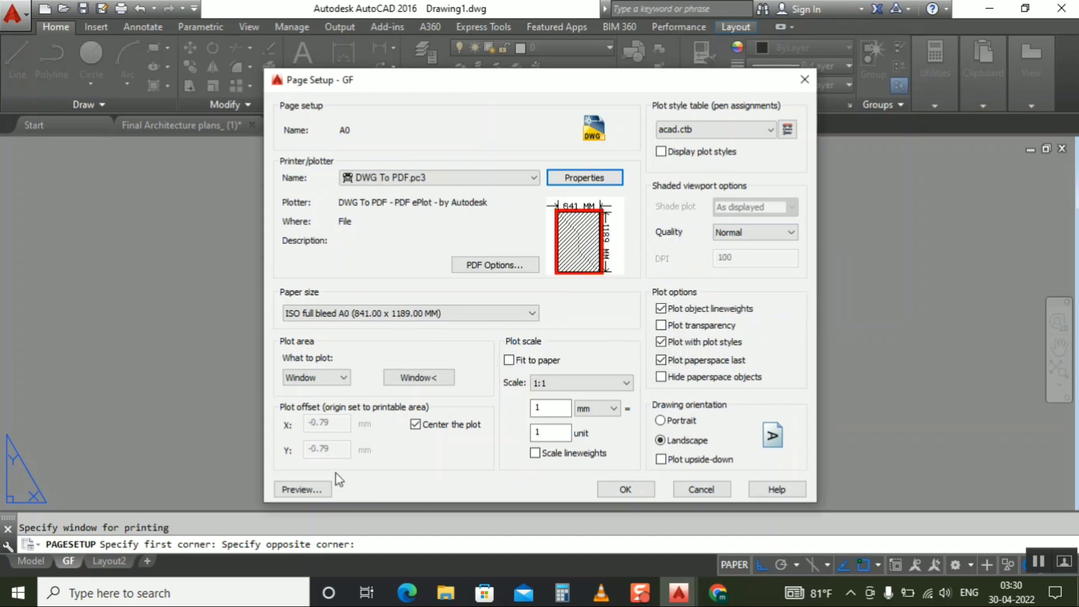
# - Save the A0 page setup and make it current for the GF layout
pyautogui.click(629, 492)
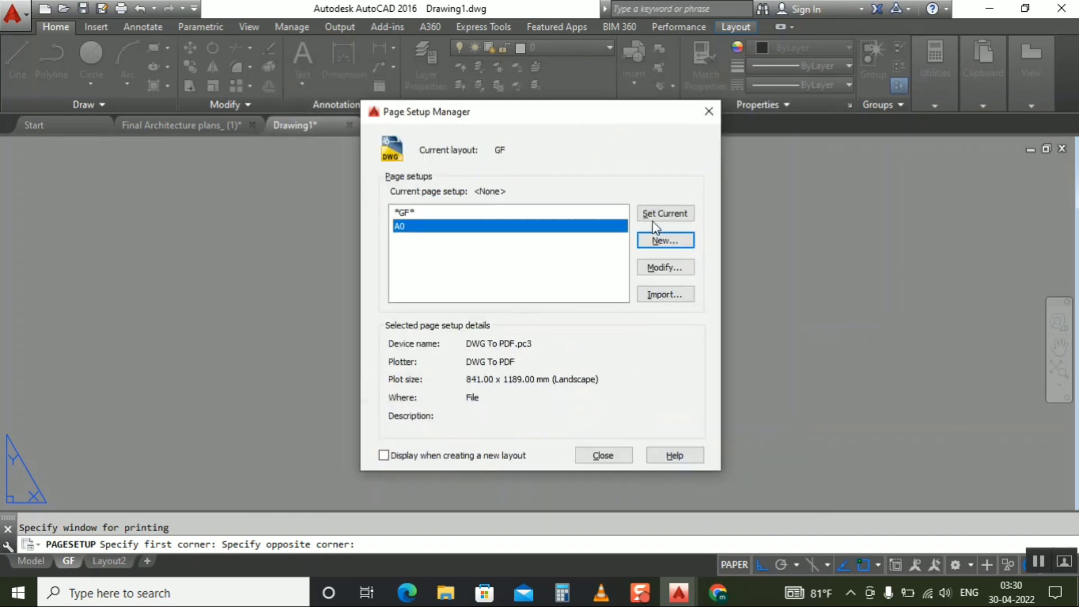
pyautogui.click(661, 215)
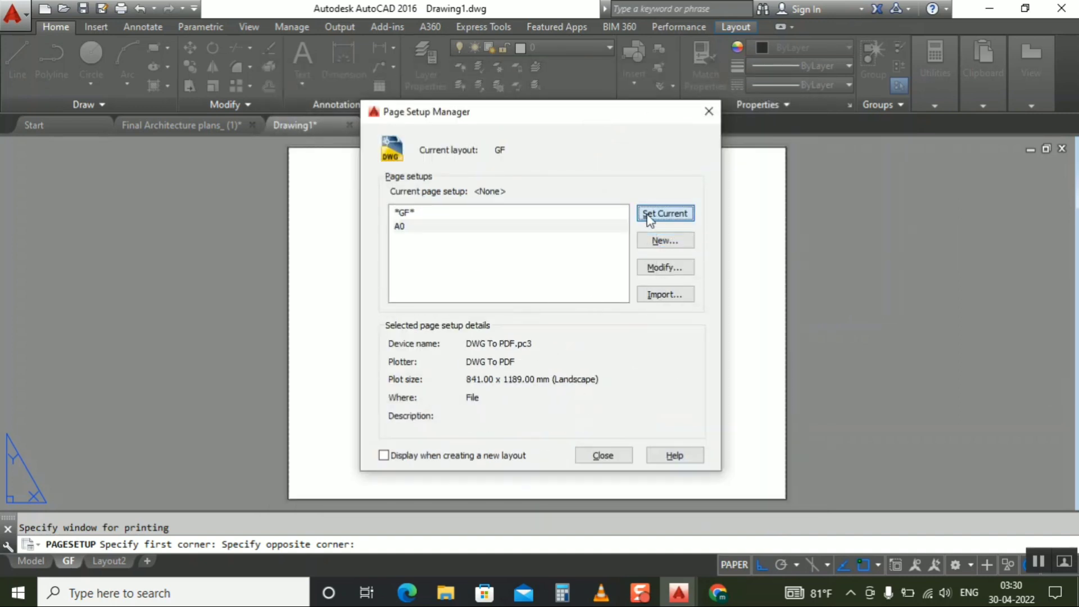
pyautogui.click(603, 455)
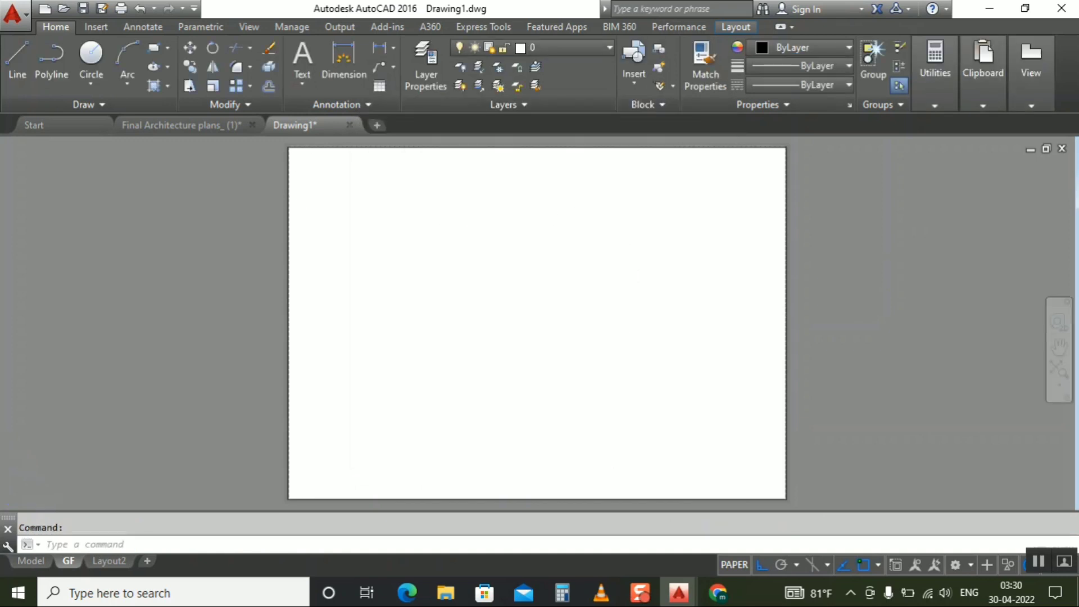
# - Delete the rectangle outlining the A0 sheet in the GF layout
pyautogui.scroll(3, 292, 163)
pyautogui.click(284, 188)
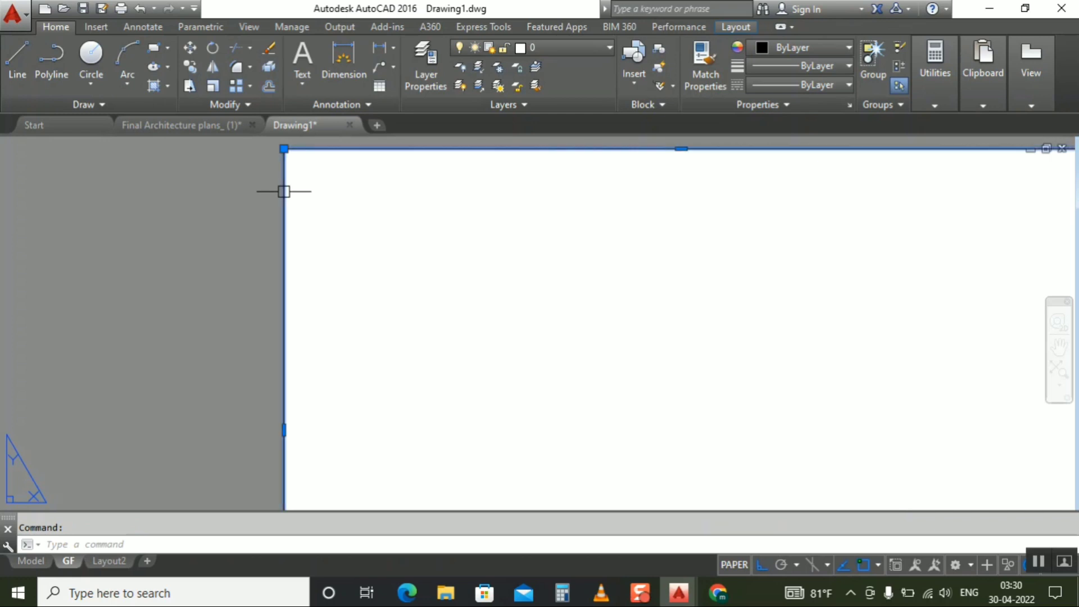
pyautogui.scroll(-5, 287, 191)
pyautogui.scroll(2, 299, 205)
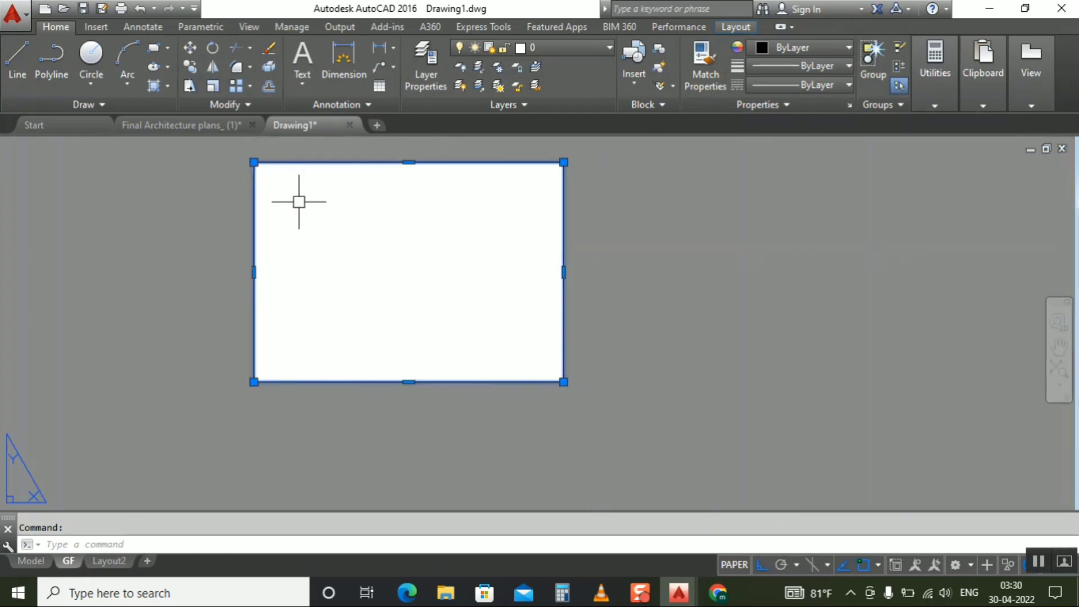
pyautogui.press('Delete')
pyautogui.scroll(4, 339, 159)
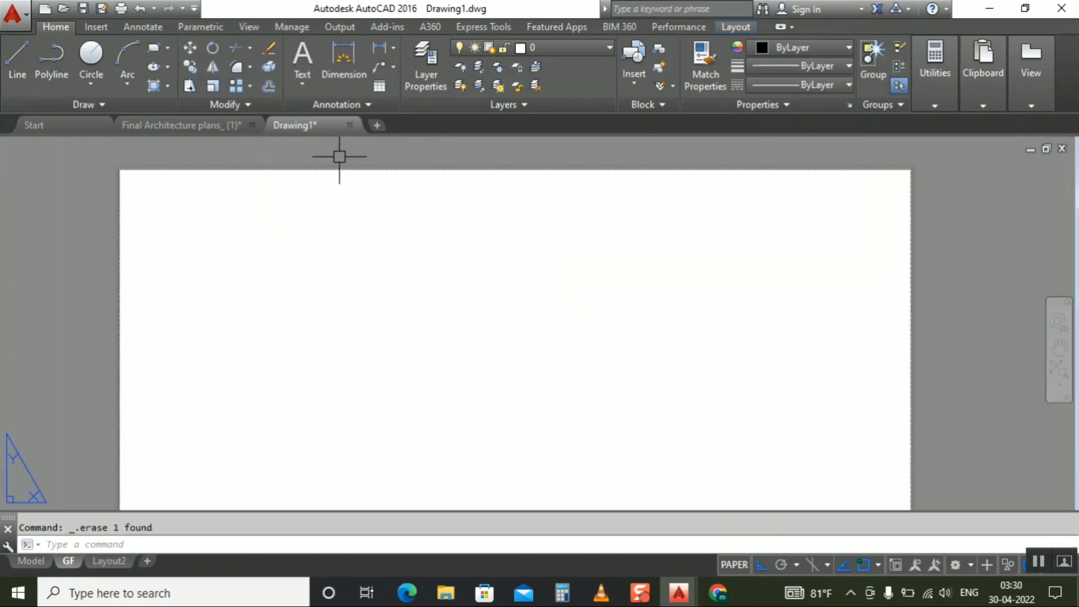
pyautogui.scroll(-2, 434, 180)
pyautogui.scroll(-4, 443, 233)
pyautogui.scroll(2, 419, 253)
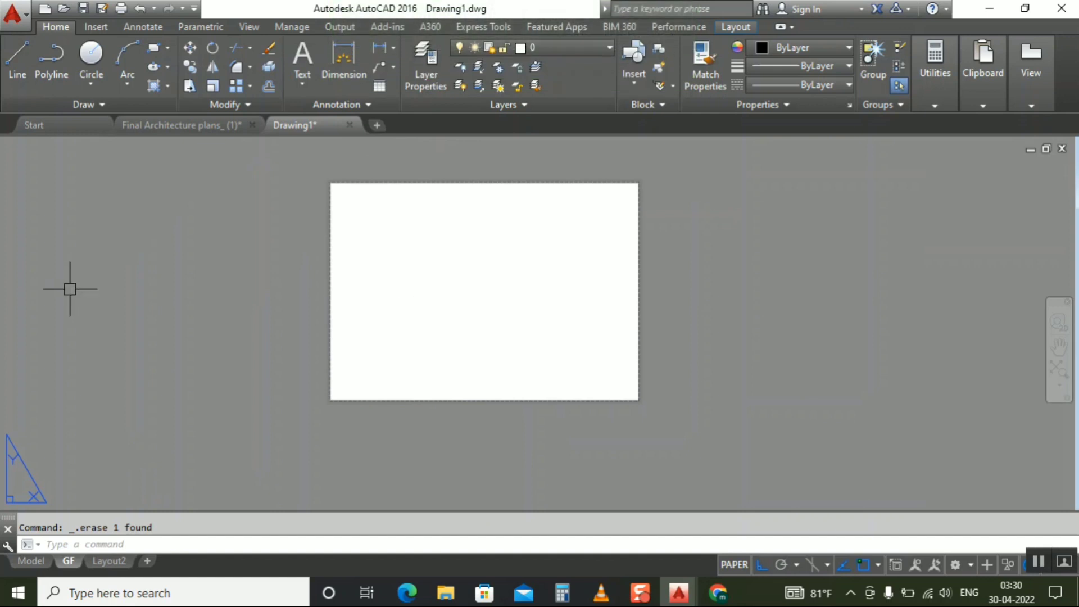
# - Attach the FRAME drawing to the GF layout as an external reference, inserted at 0,0,0 with scale 1 and rotation 0
pyautogui.write('xref')
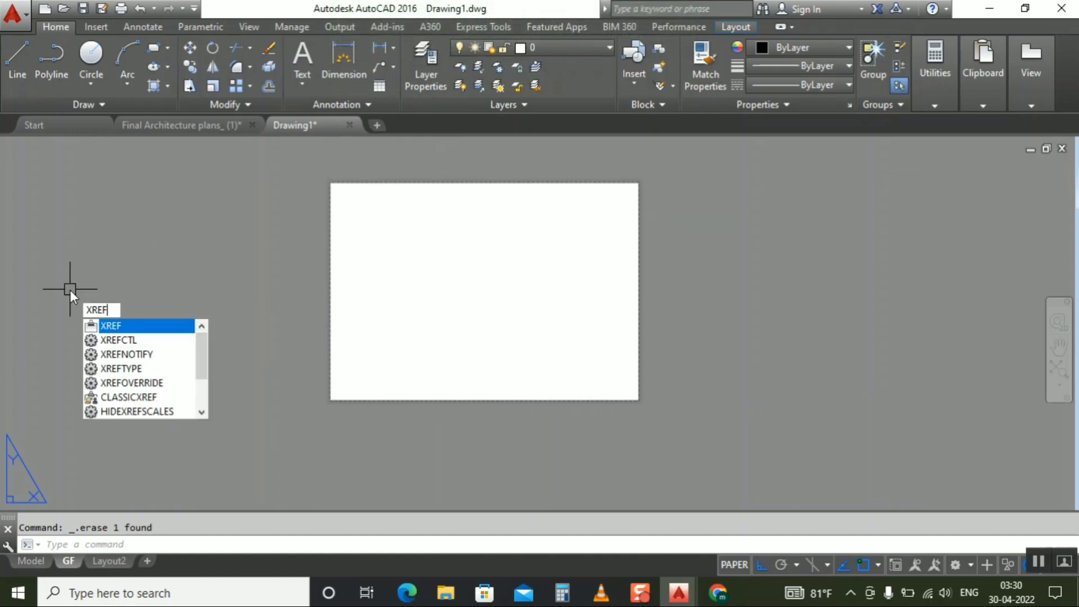
pyautogui.press('Return')
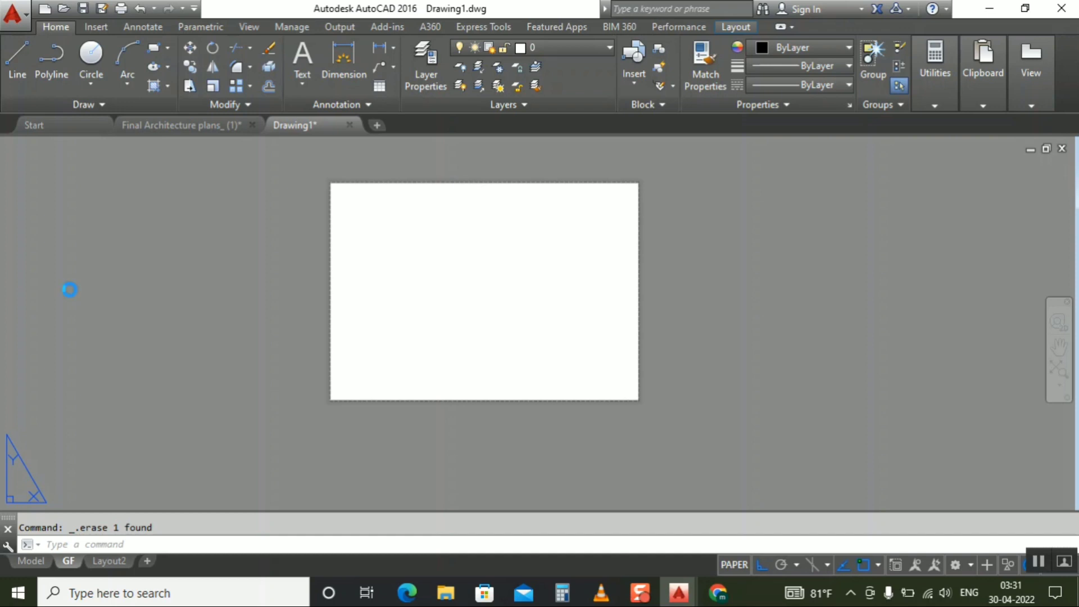
pyautogui.write('XREF')
pyautogui.press('Return')
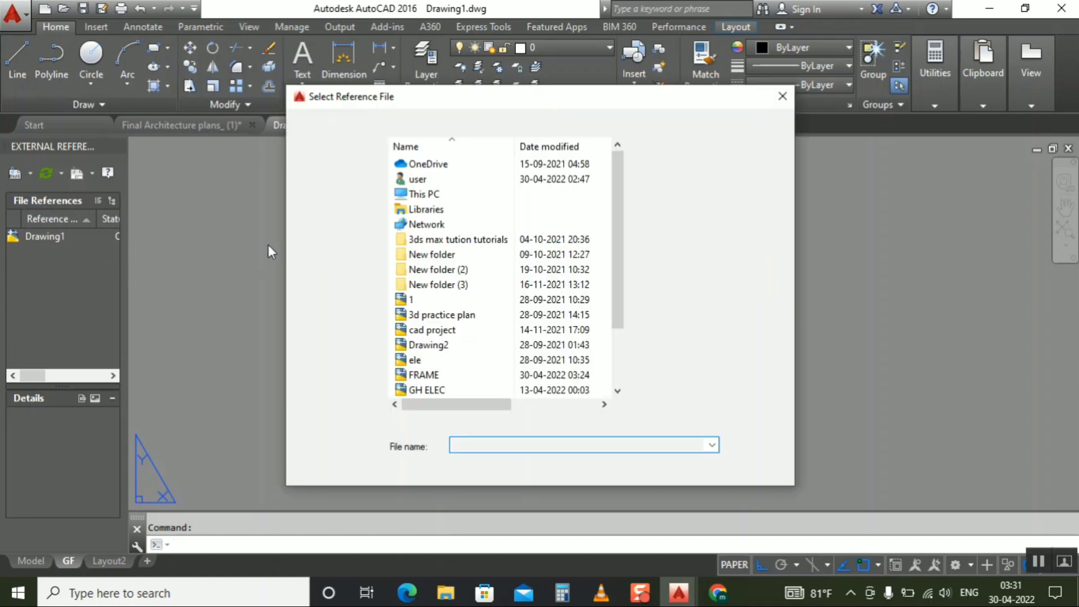
pyautogui.click(425, 379)
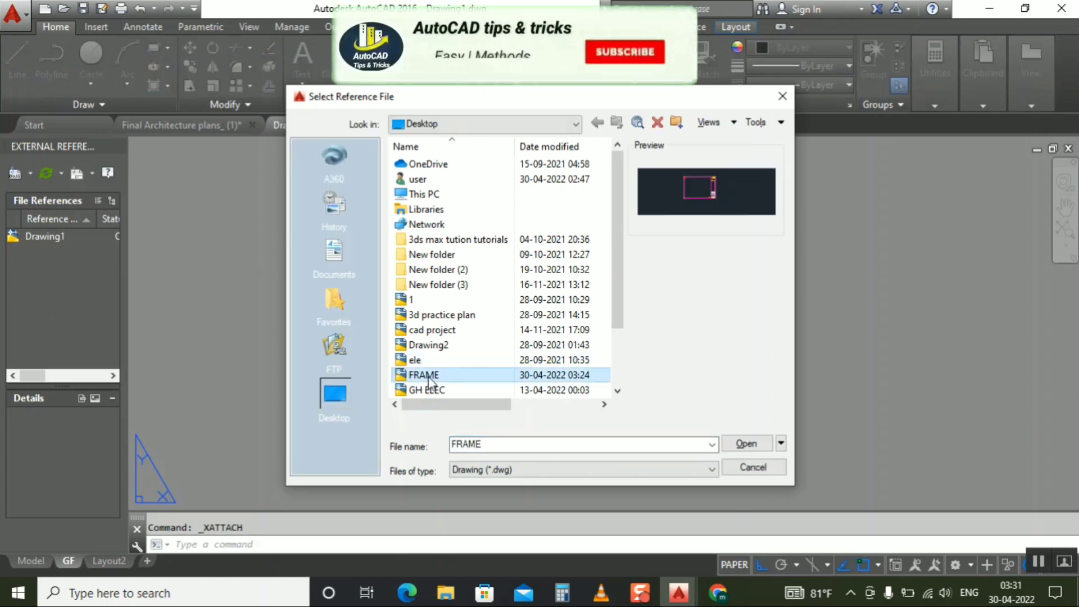
pyautogui.click(745, 444)
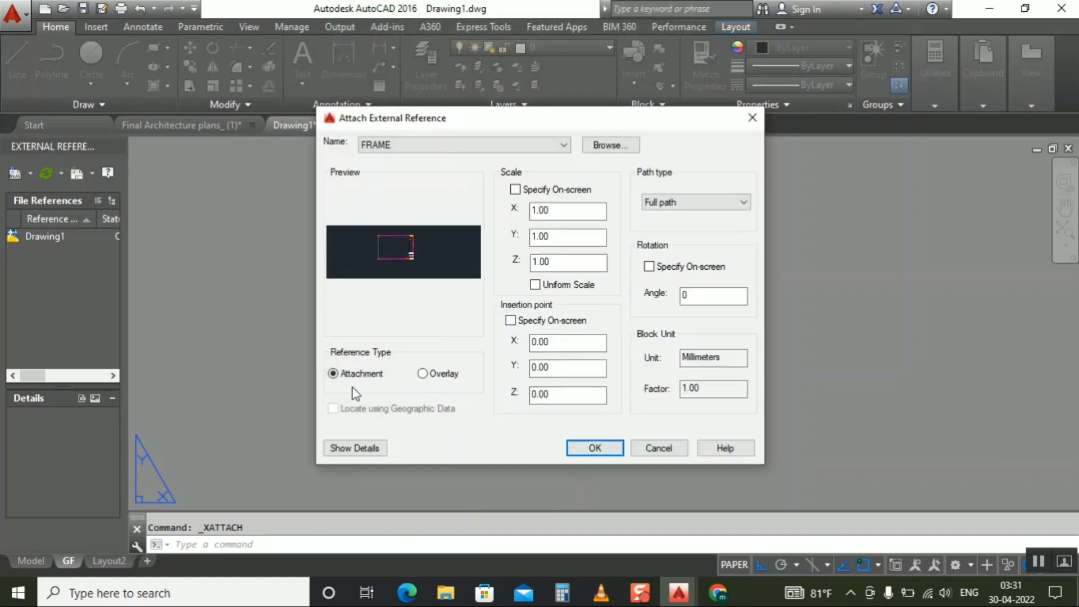
pyautogui.click(511, 320)
pyautogui.click(510, 321)
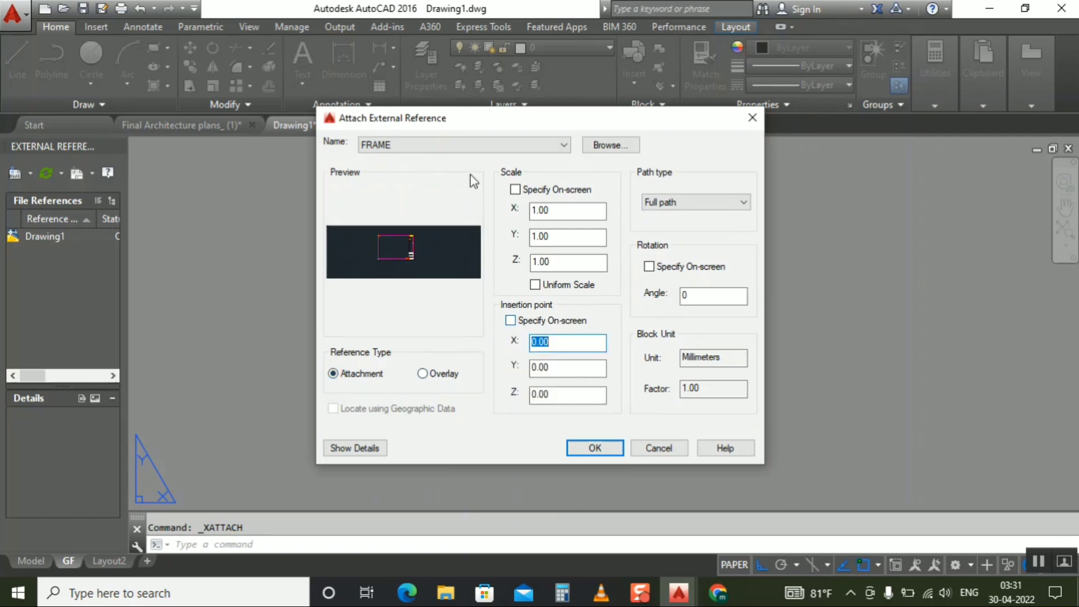
pyautogui.click(599, 450)
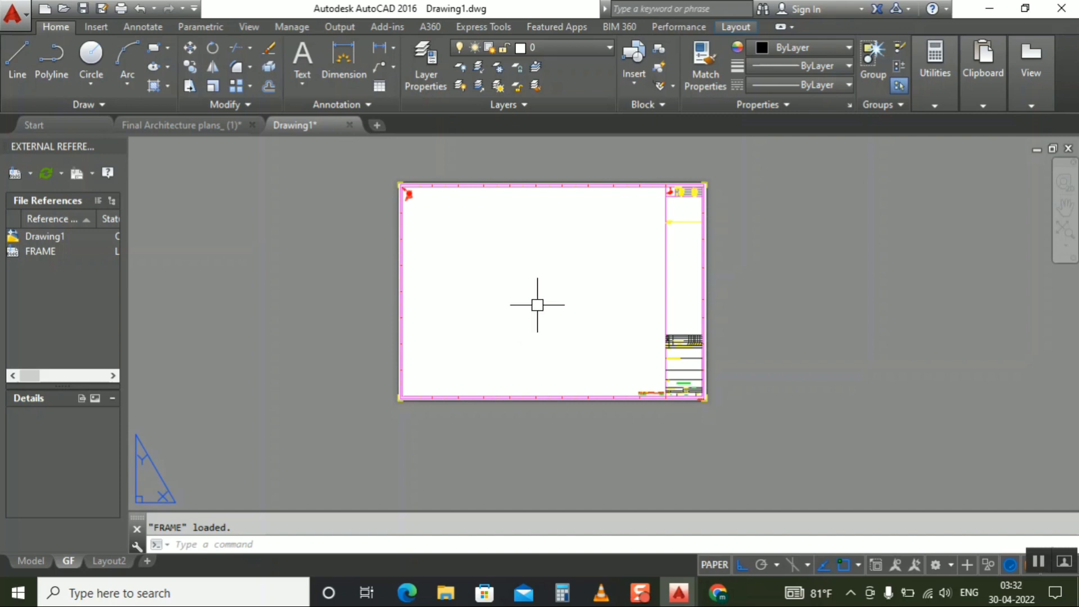
pyautogui.moveTo(540, 313); pyautogui.dragTo(545, 328, button='middle')
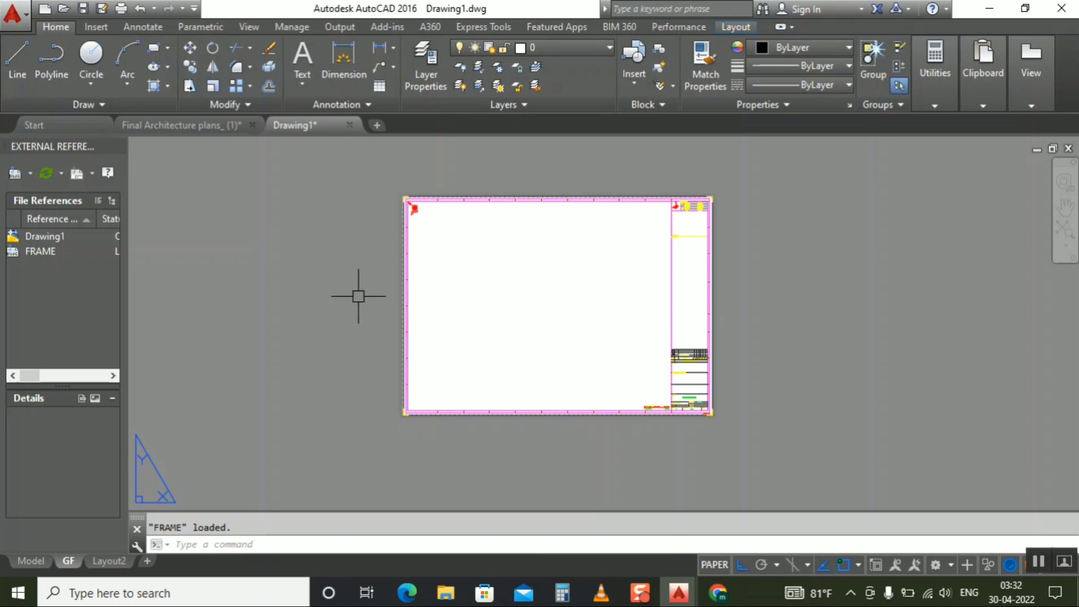
pyautogui.scroll(2, 532, 263)
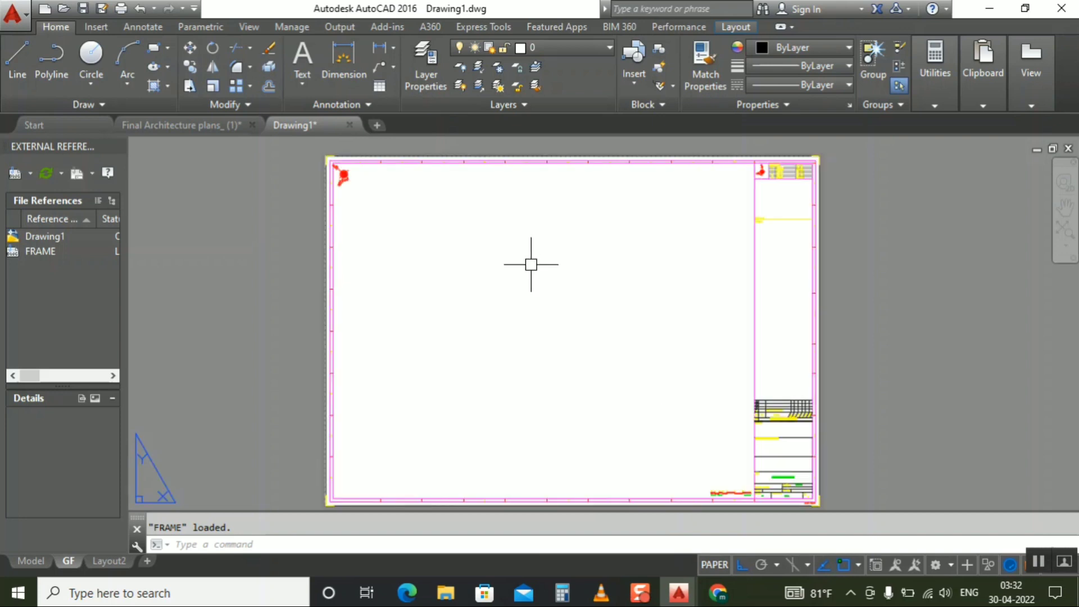
pyautogui.scroll(-2, 520, 293)
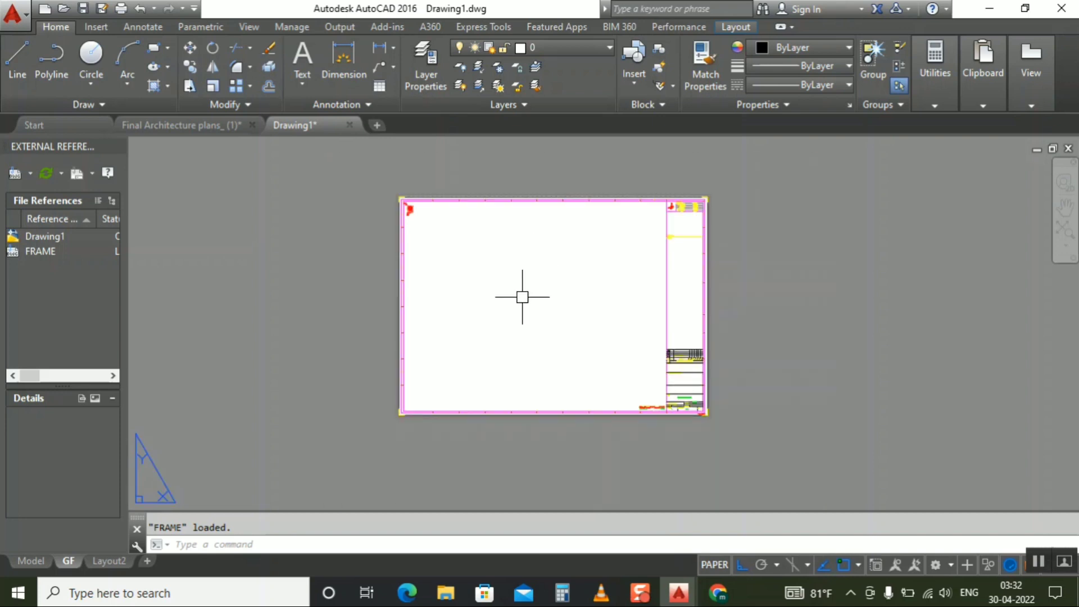
pyautogui.click(541, 311)
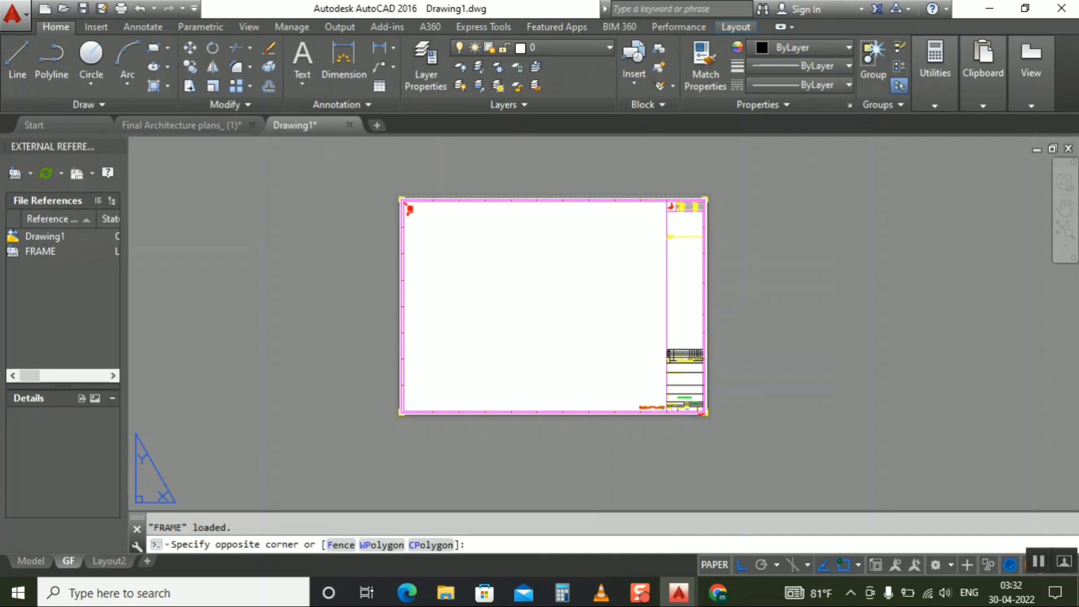
pyautogui.click(537, 304)
# - Create a rectangular MVIEW viewport from the inner frame's upper-left corner to the lower-left corner of the title block
pyautogui.write('M')
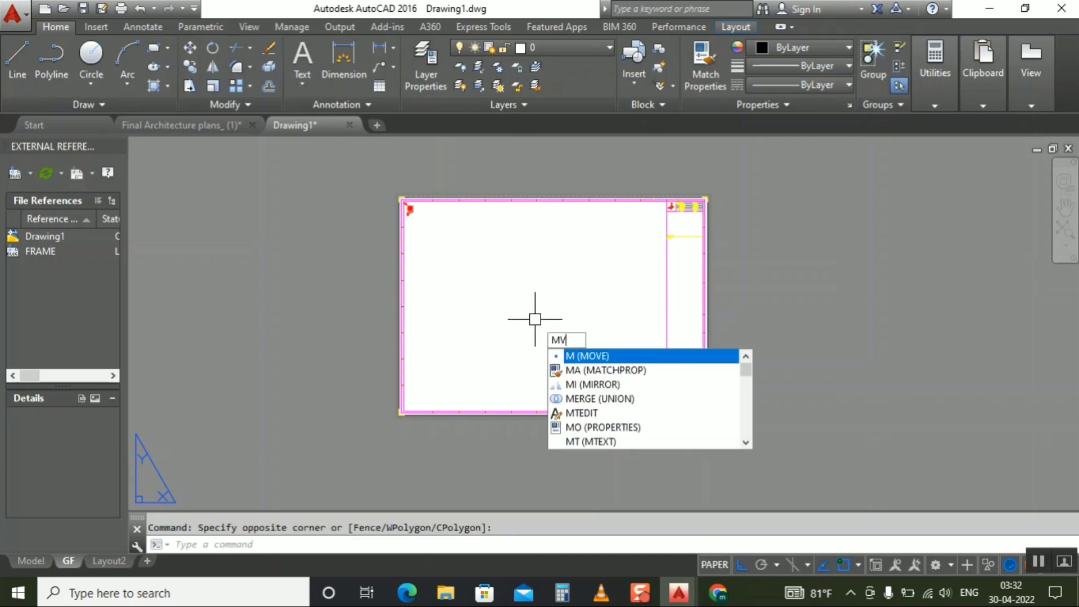
pyautogui.write('V')
pyautogui.press('Return')
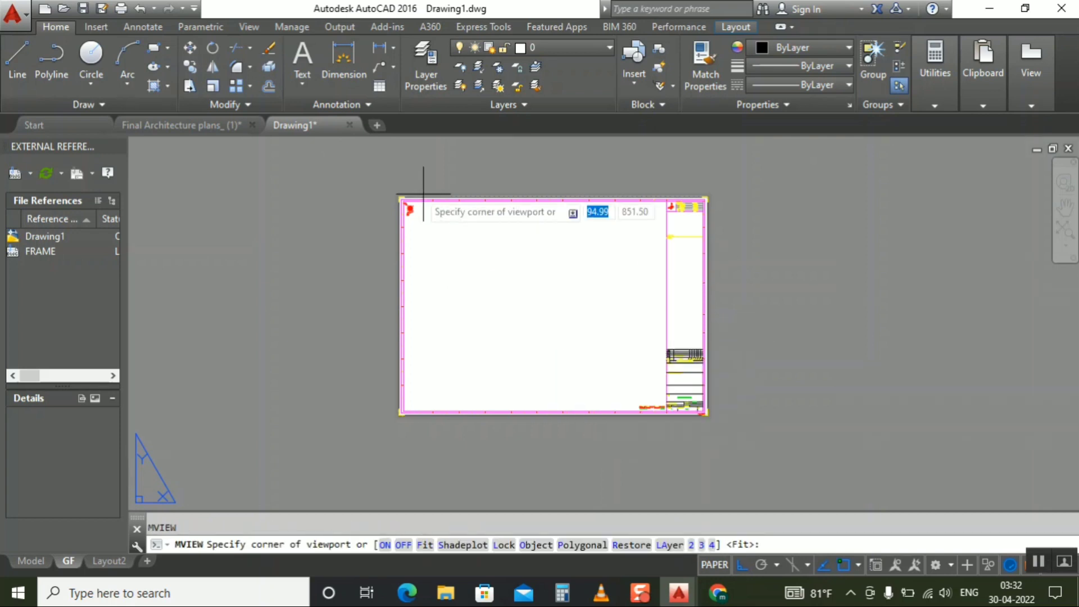
pyautogui.scroll(3, 422, 180)
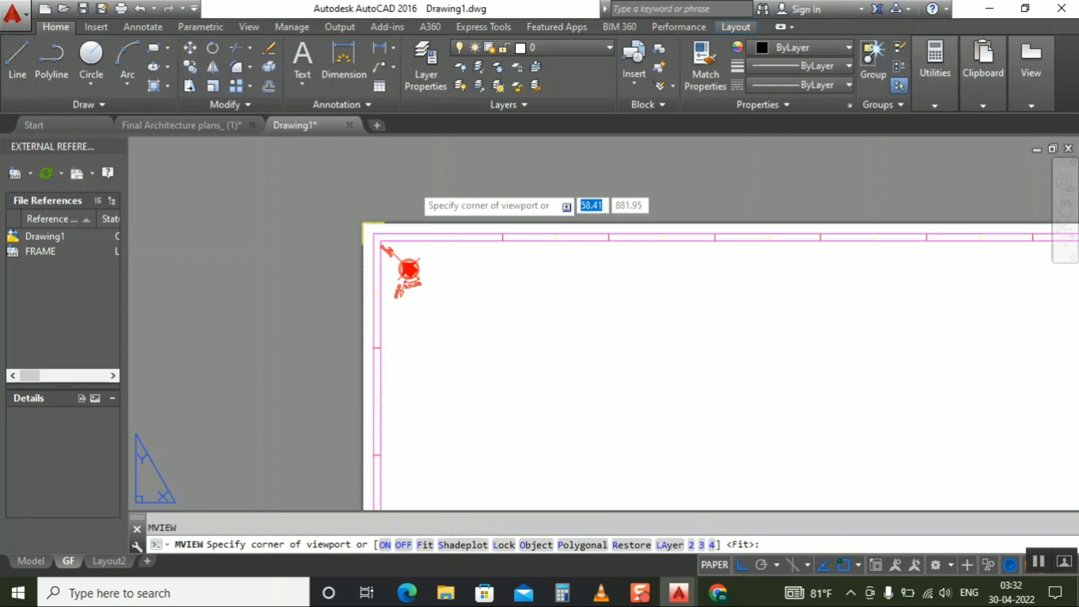
pyautogui.click(380, 241)
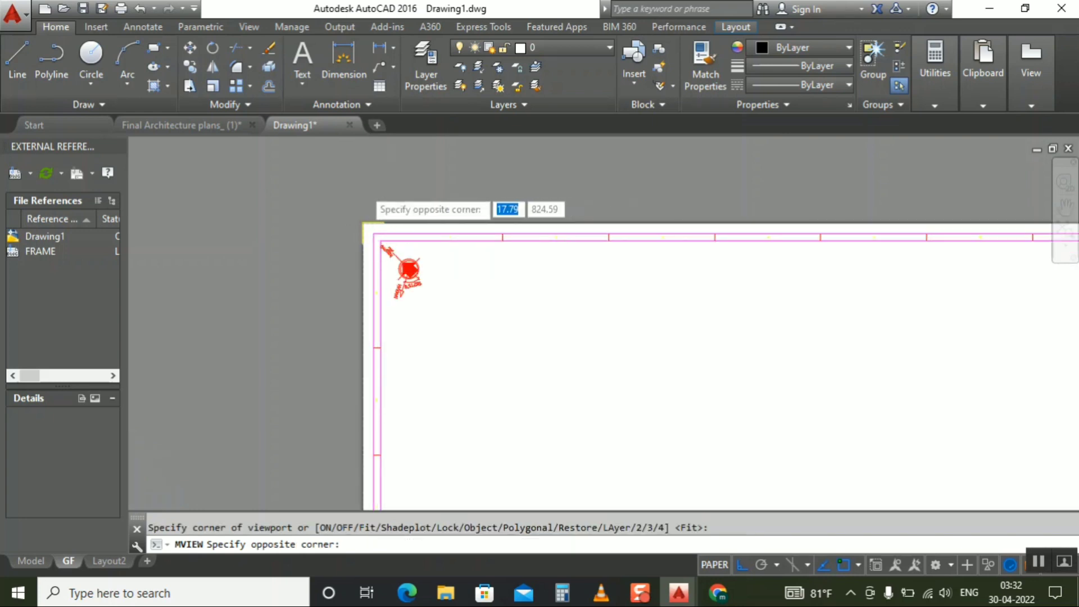
pyautogui.scroll(-4, 381, 241)
pyautogui.scroll(4, 583, 407)
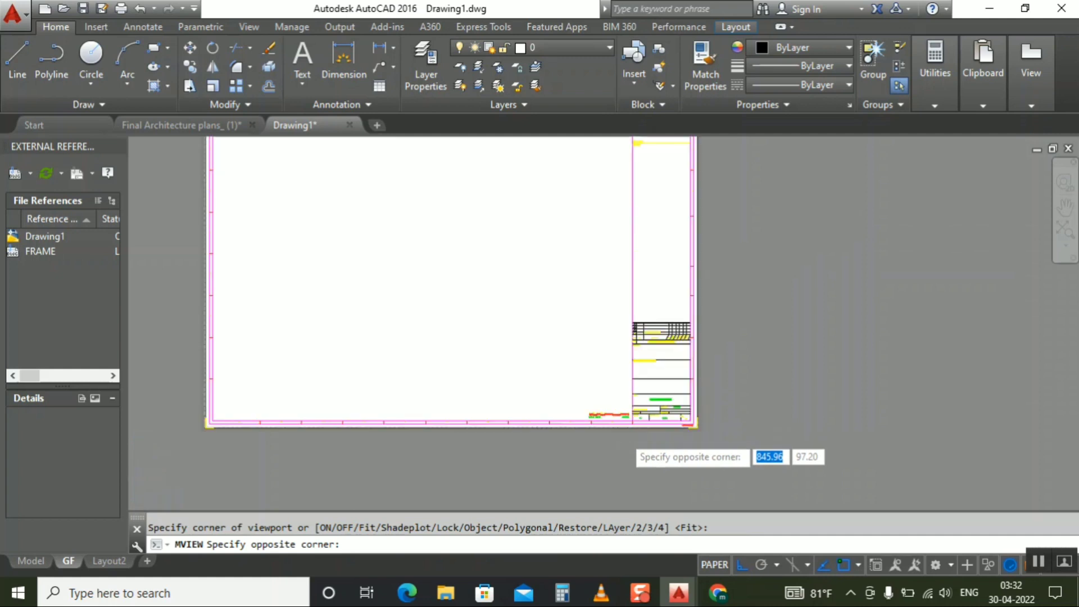
pyautogui.click(632, 387)
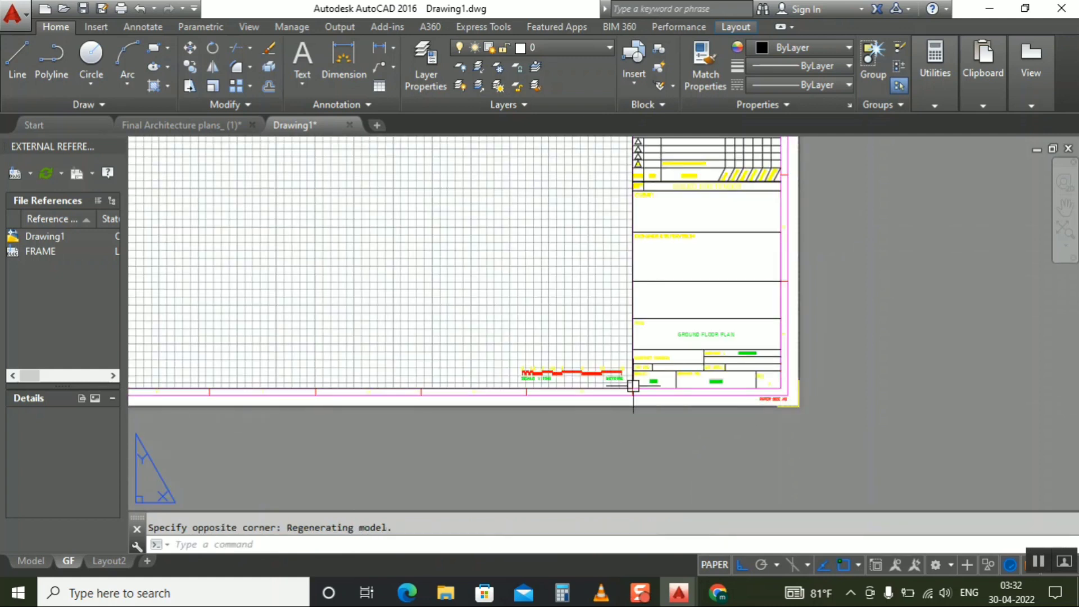
# - Activate model space inside the new viewport and turn off its grid display
pyautogui.scroll(-3, 632, 438)
pyautogui.scroll(-2, 627, 442)
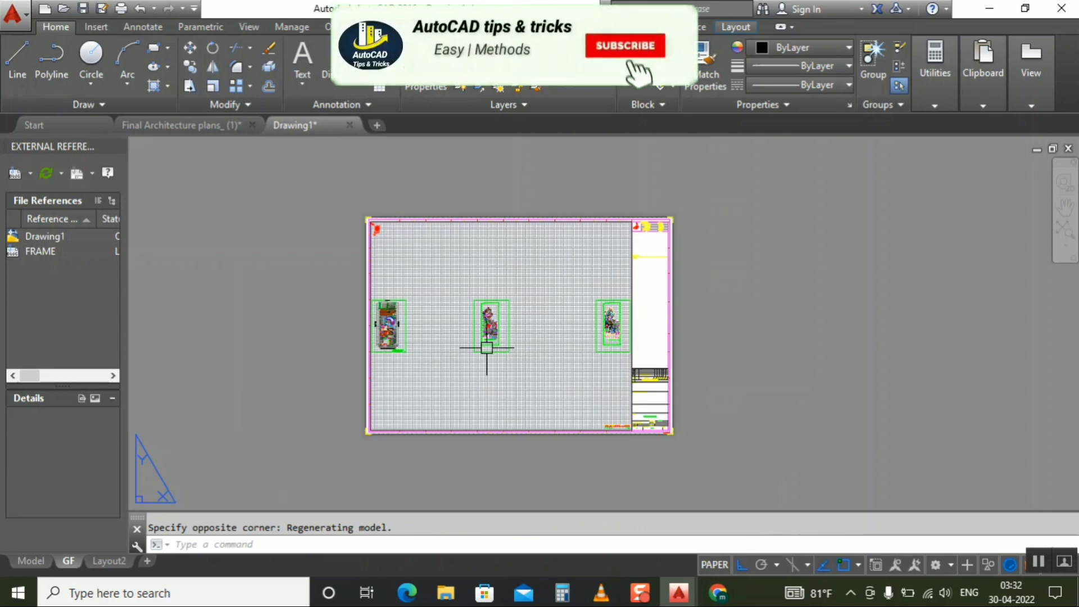
pyautogui.scroll(2, 484, 344)
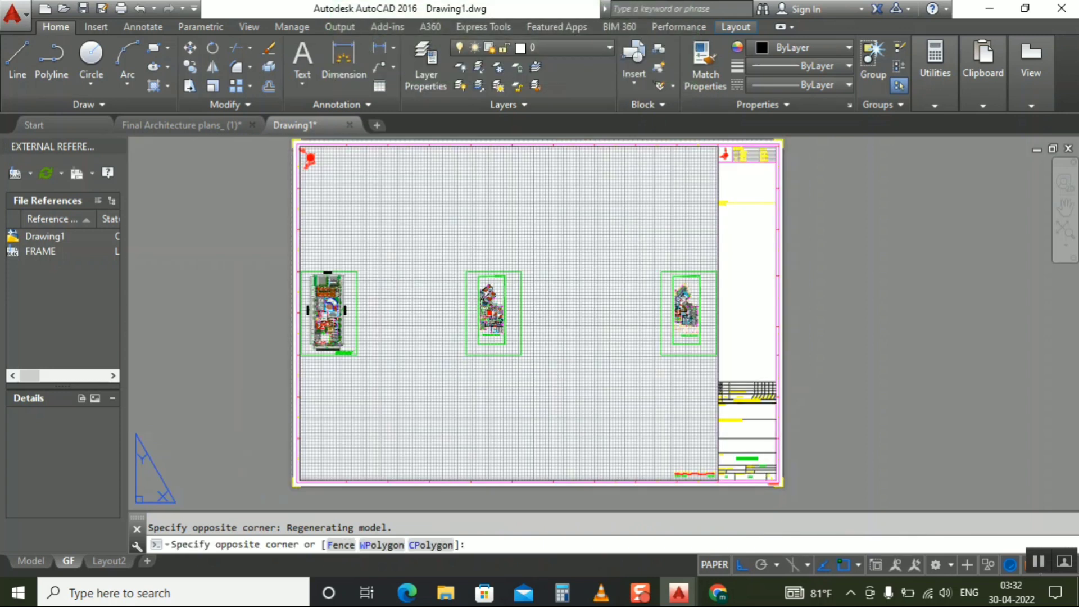
pyautogui.doubleClick(551, 386)
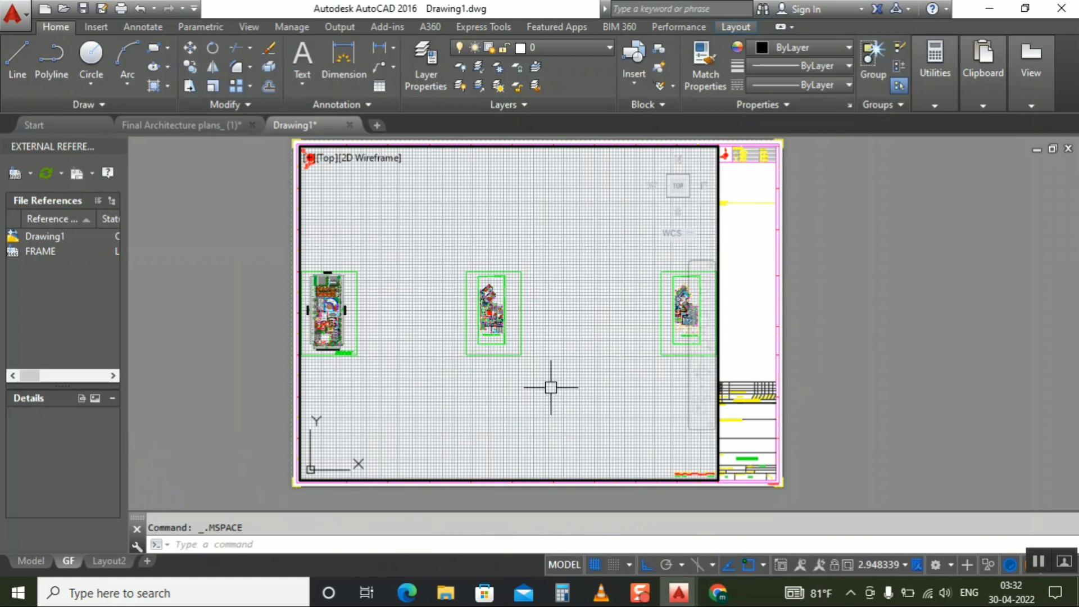
pyautogui.press('F7')
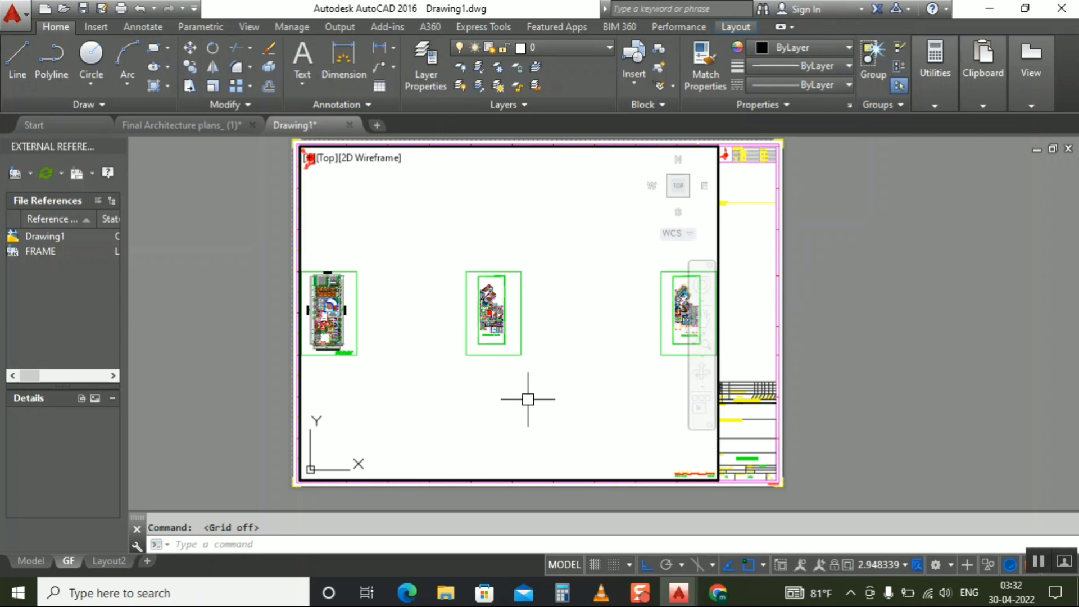
# - Frame the leftmost floor plan with its green border near the middle of the viewport, and return to paper space
pyautogui.moveTo(464, 367); pyautogui.dragTo(588, 385, button='middle')
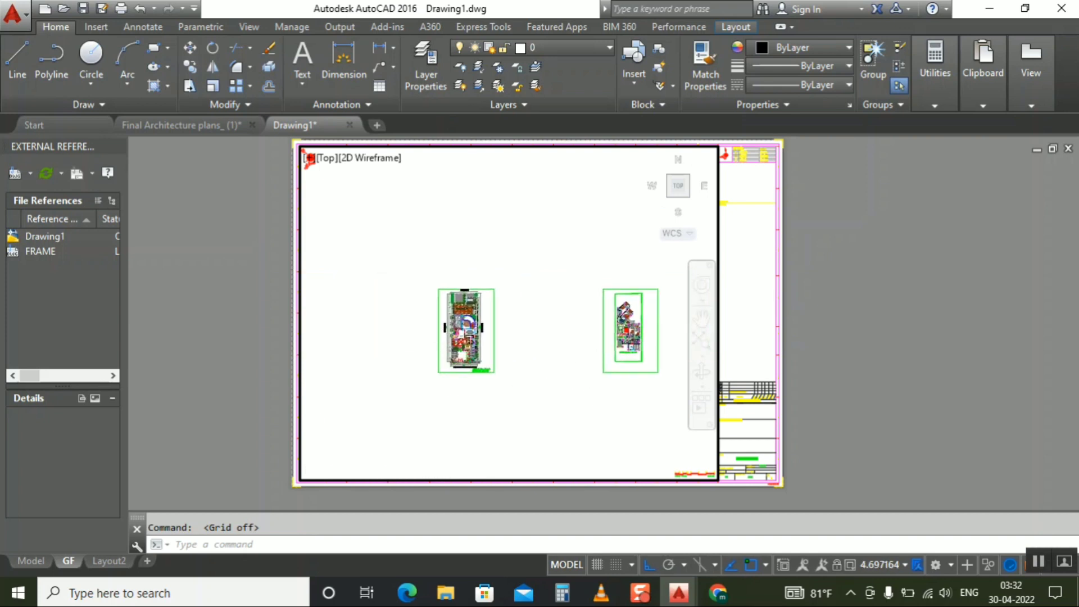
pyautogui.scroll(3, 455, 346)
pyautogui.moveTo(430, 329); pyautogui.dragTo(447, 332, button='middle')
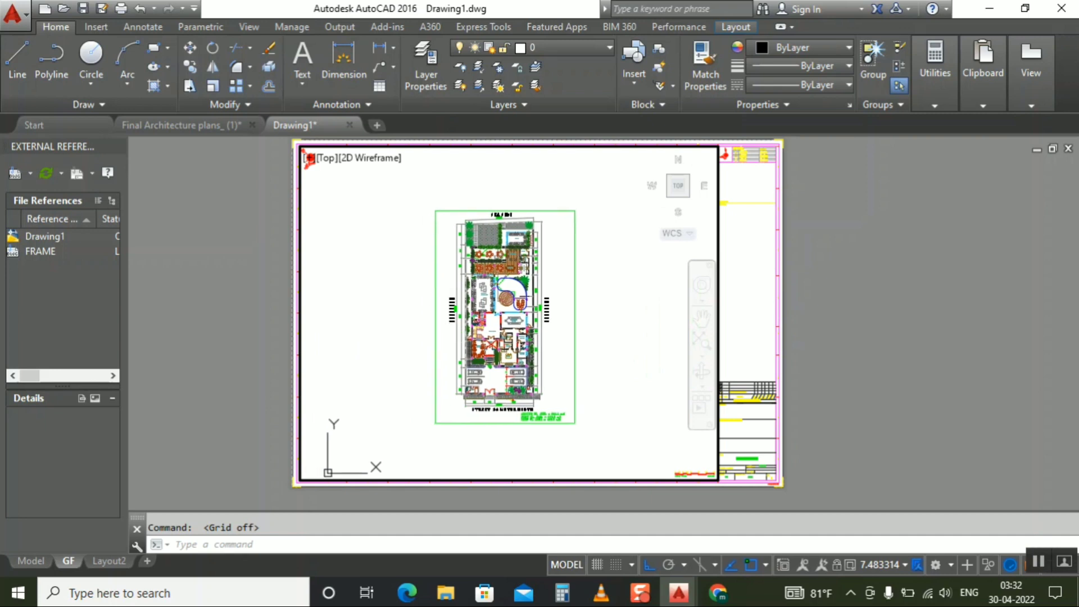
pyautogui.scroll(2, 503, 347)
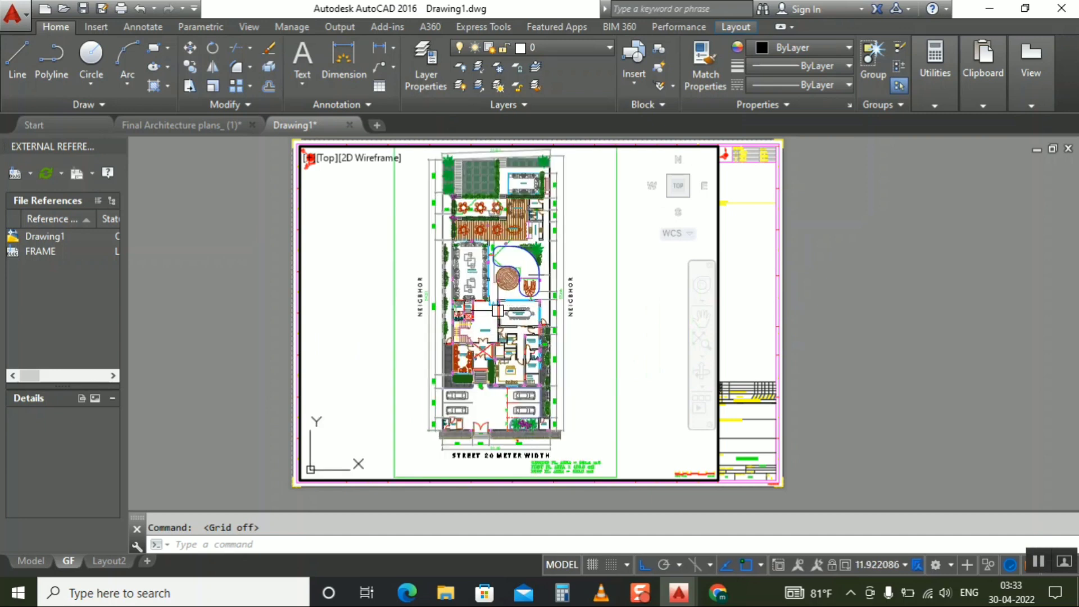
pyautogui.scroll(-2, 498, 310)
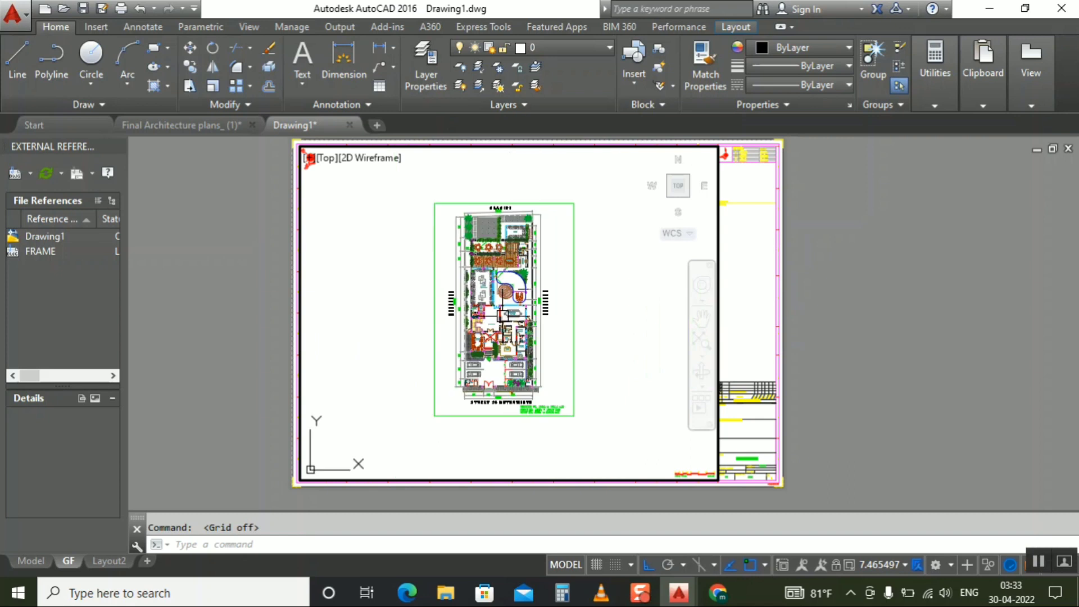
pyautogui.doubleClick(240, 275)
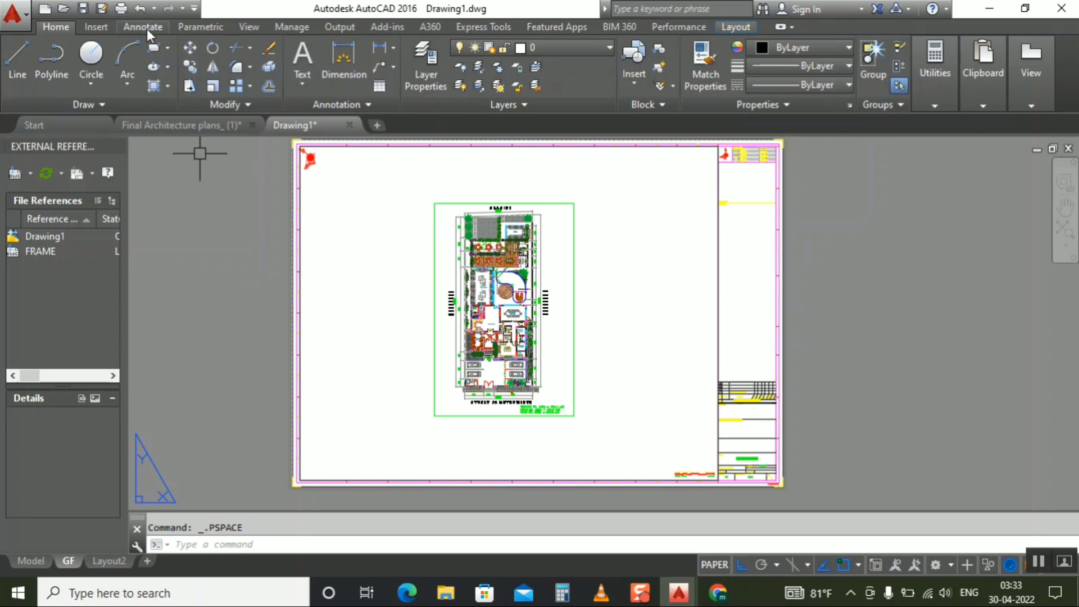
# - Show the classic menu bar and the AutoCAD Viewports toolbar, placing the toolbar in the empty area beside the sheet
pyautogui.click(194, 9)
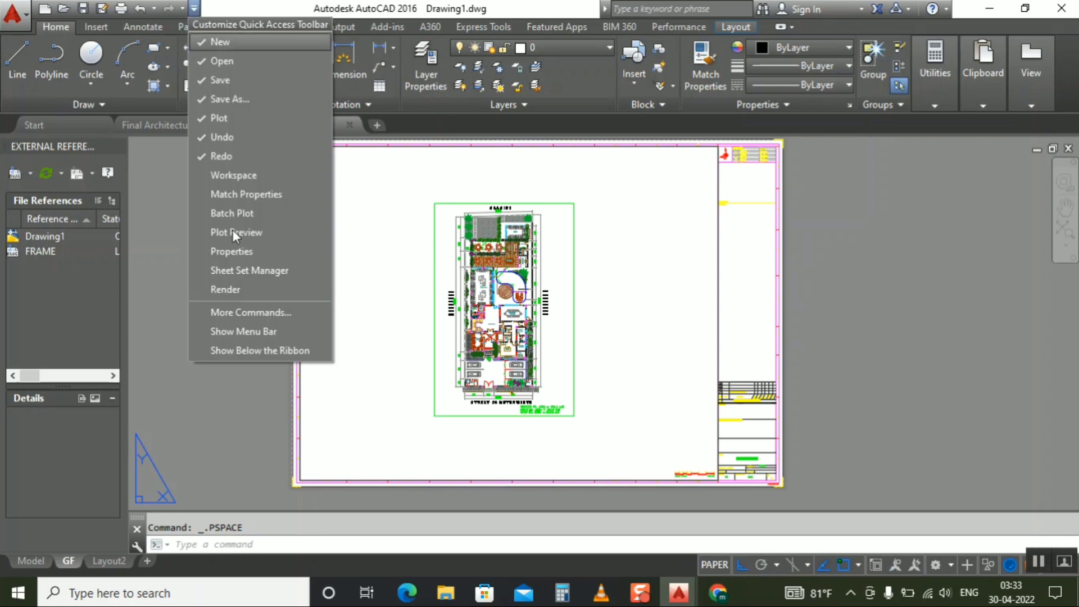
pyautogui.click(250, 332)
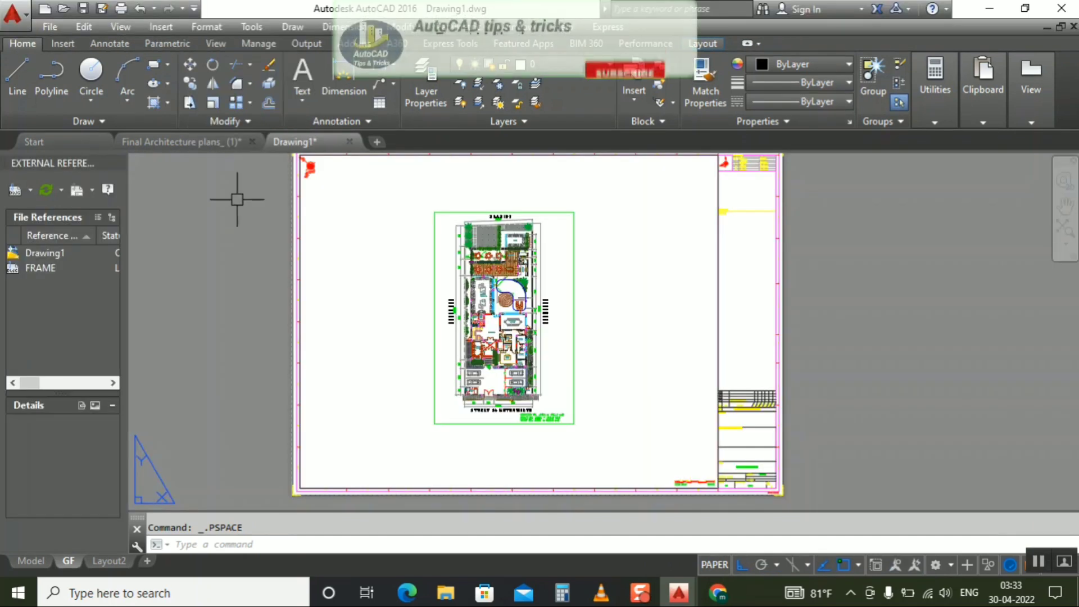
pyautogui.click(254, 29)
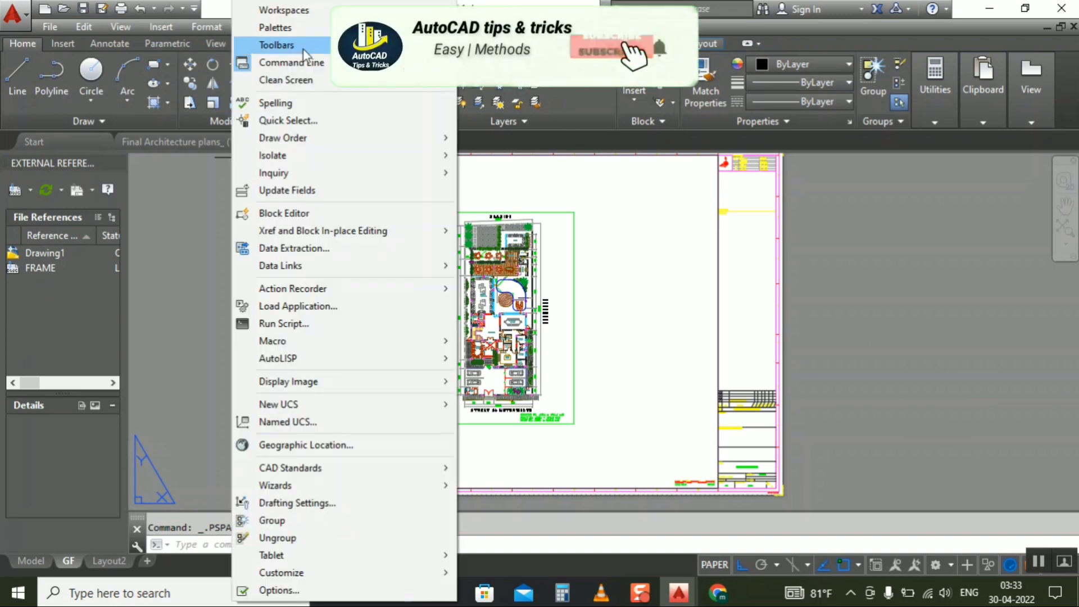
pyautogui.moveTo(254, 29)
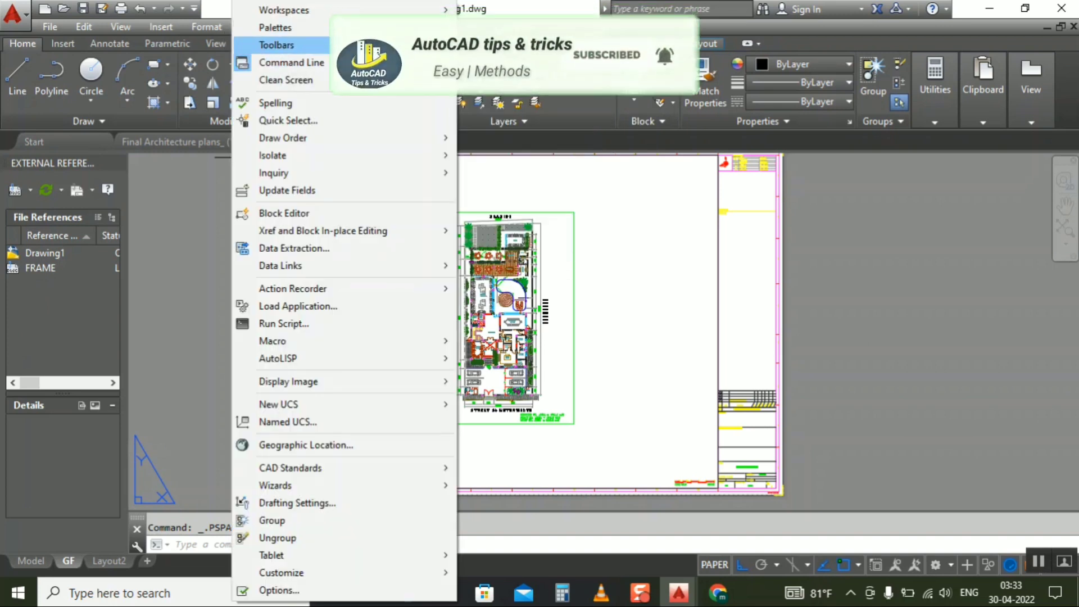
pyautogui.moveTo(281, 45)
pyautogui.moveTo(492, 53)
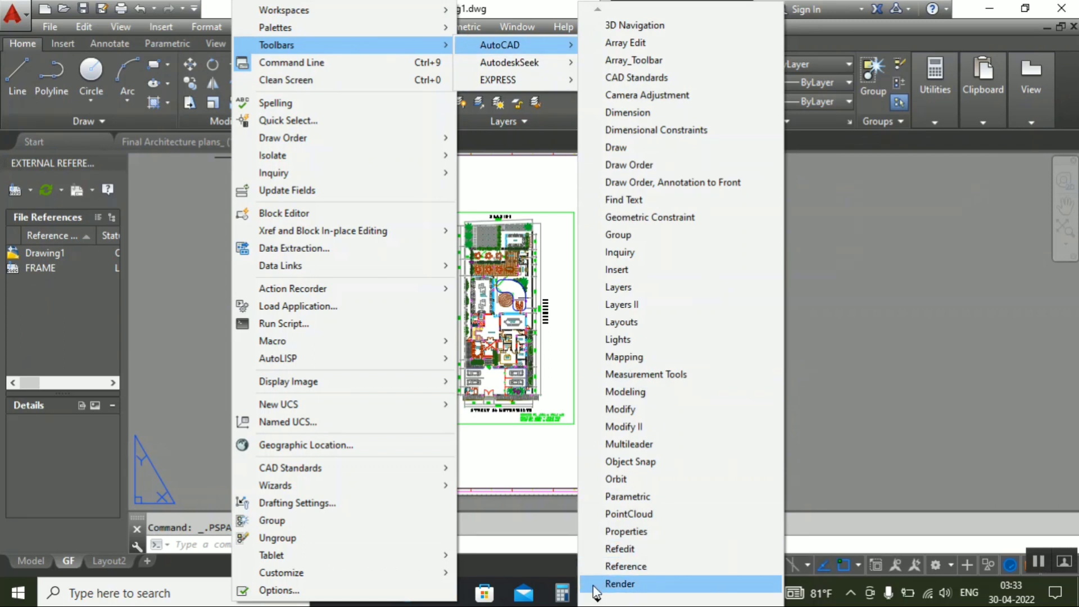
pyautogui.moveTo(598, 600)
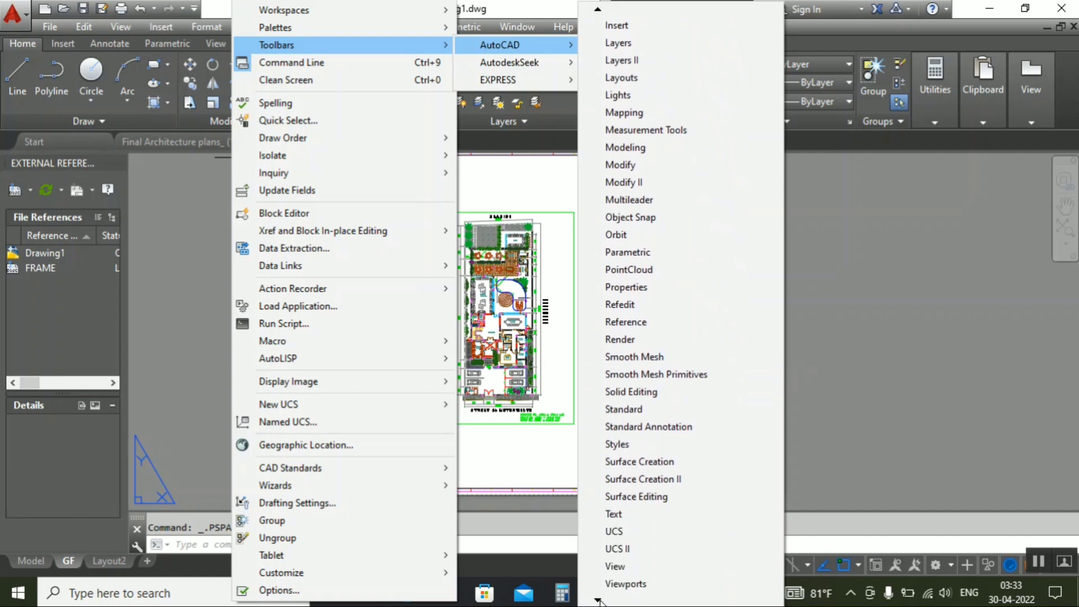
pyautogui.click(630, 567)
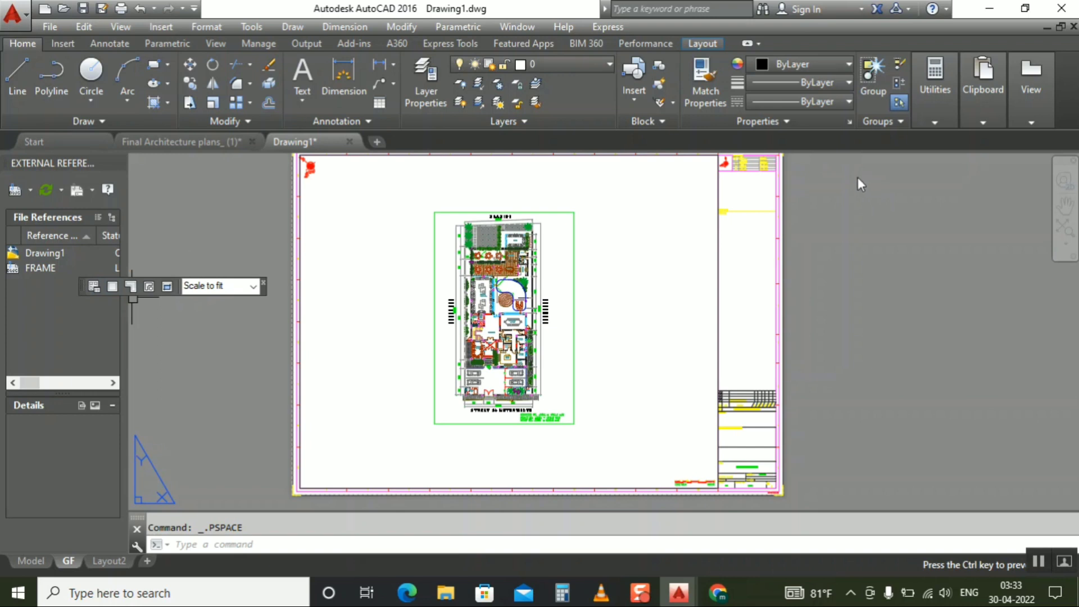
pyautogui.moveTo(854, 179); pyautogui.dragTo(854, 179)
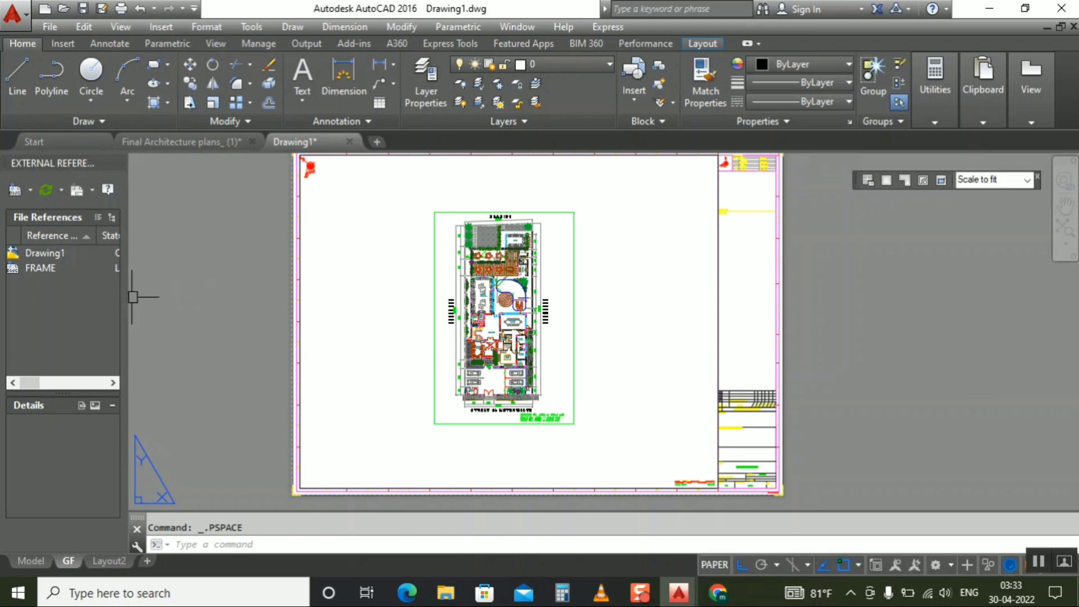
# - Activate model space inside the sheet's viewport and try a viewport scale of 1:100
pyautogui.doubleClick(654, 257)
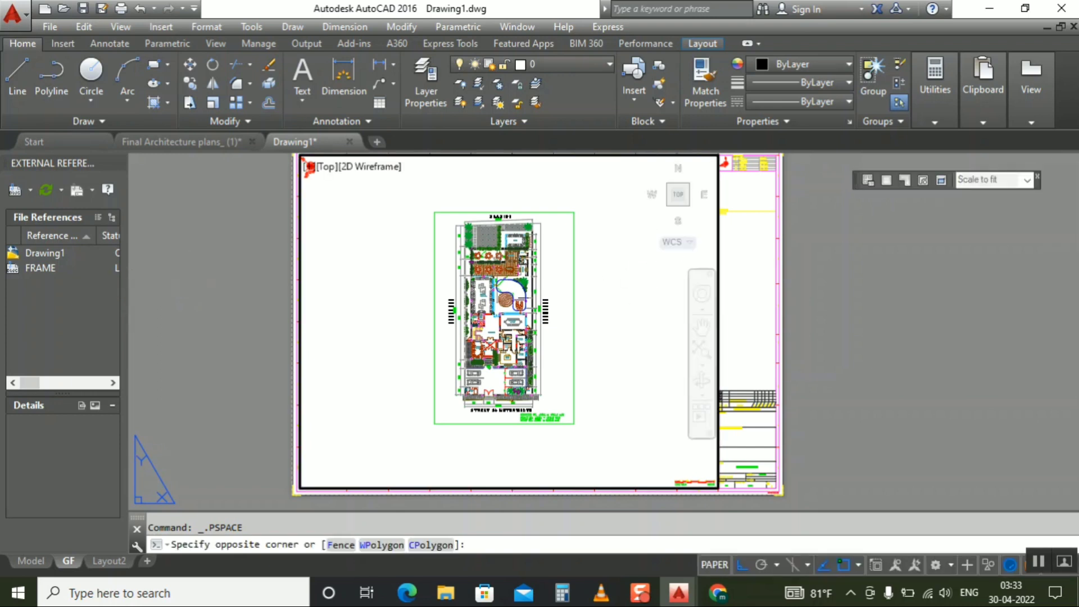
pyautogui.click(980, 181)
pyautogui.write('1:100')
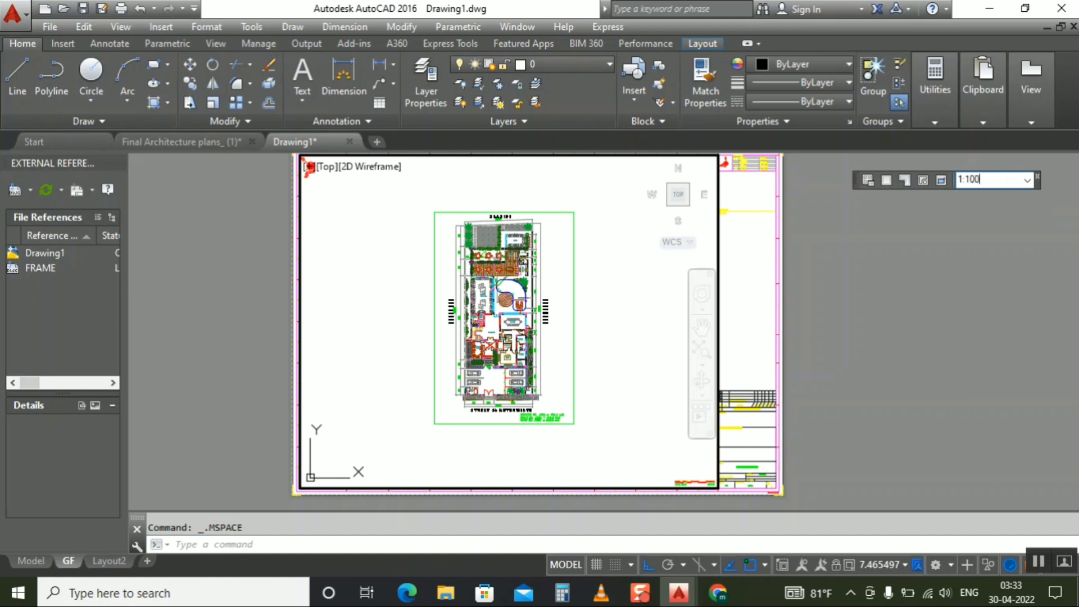
pyautogui.press('Return')
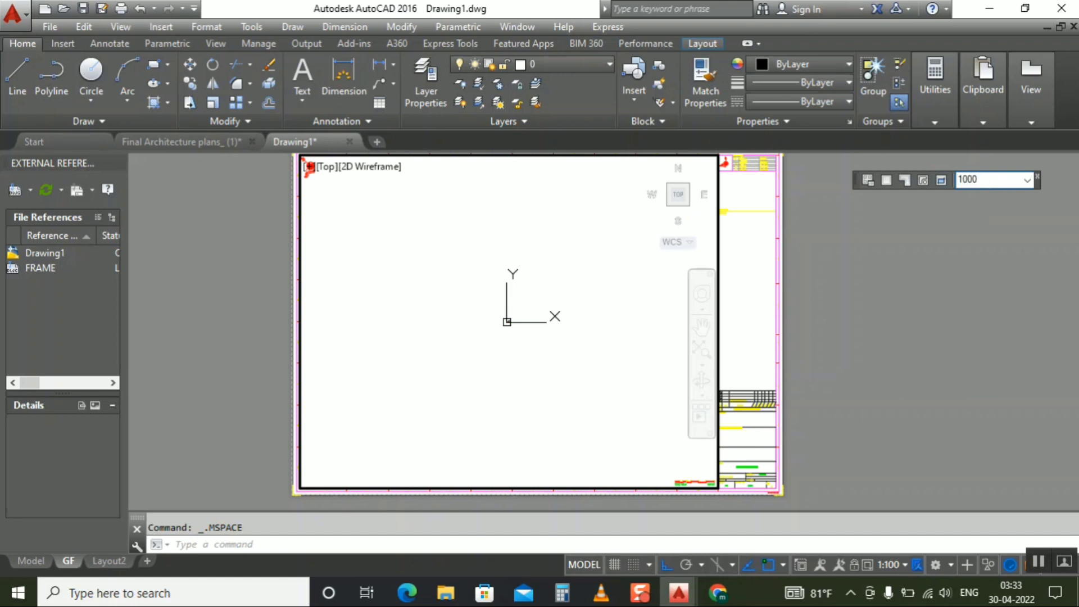
# - Try a viewport scale of 1000:150 for the floor plan and replace it with 1000:100
pyautogui.click(982, 178)
pyautogui.write('1000:150')
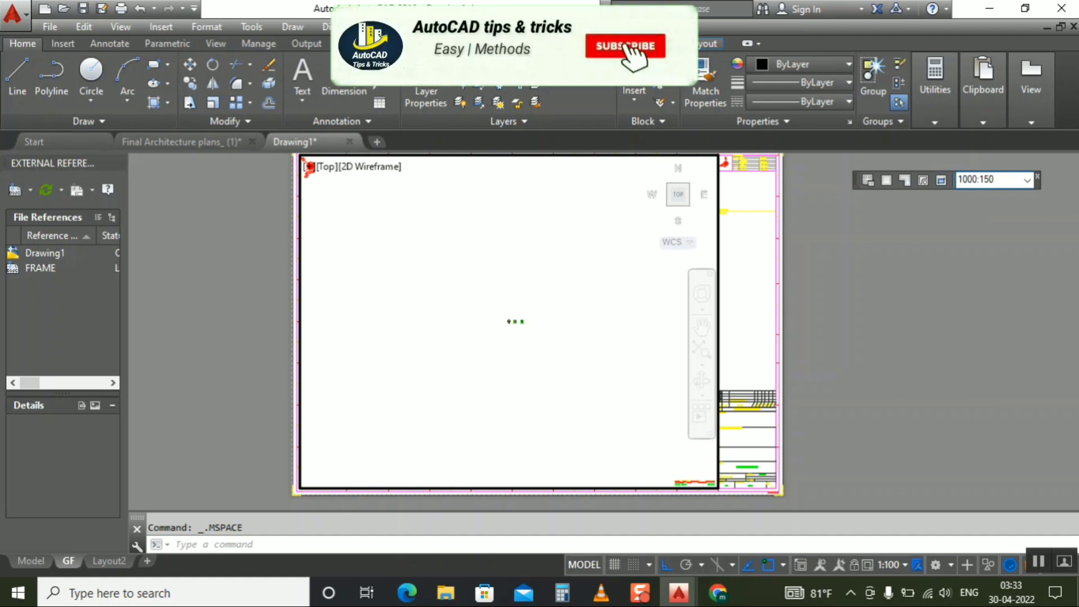
pyautogui.press('Return')
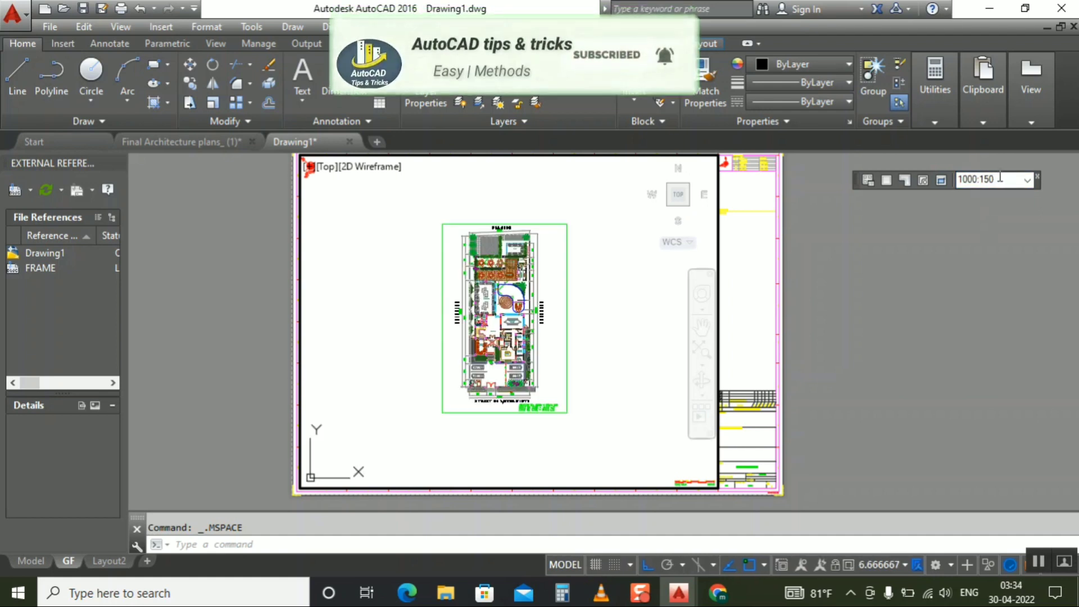
pyautogui.press('BackSpace')
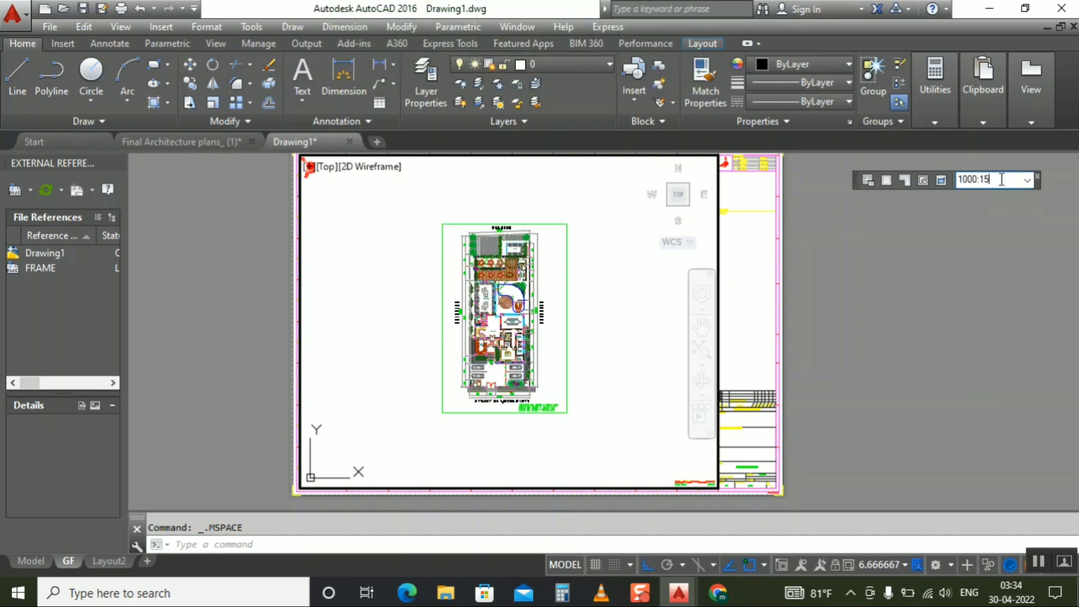
pyautogui.press('Return')
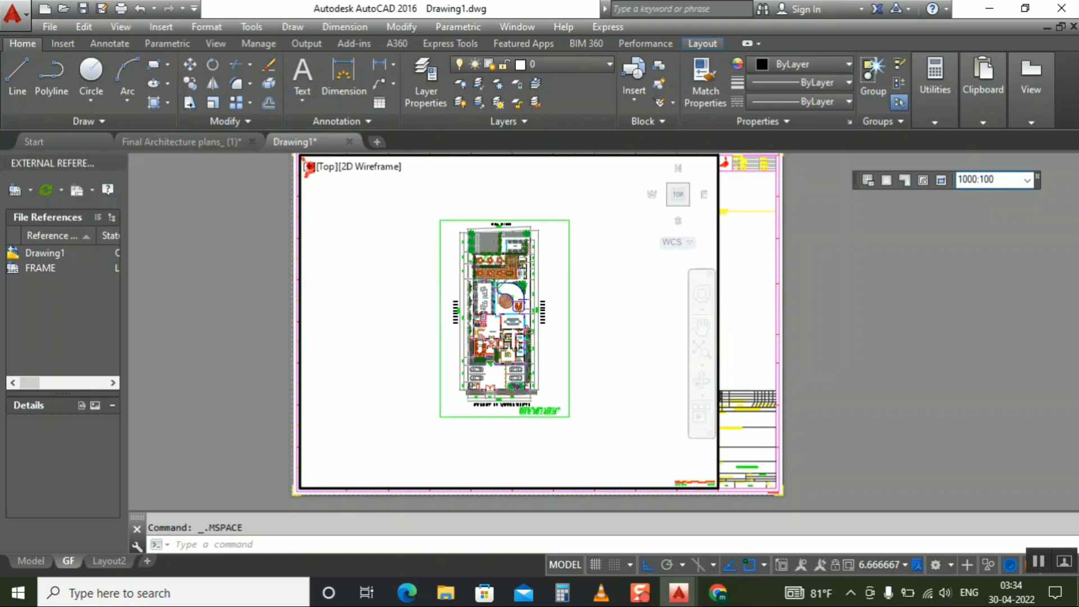
# - Try a viewport scale of 10:75 and restore the scale to 1000:100
pyautogui.click(992, 179)
pyautogui.press('BackSpace')
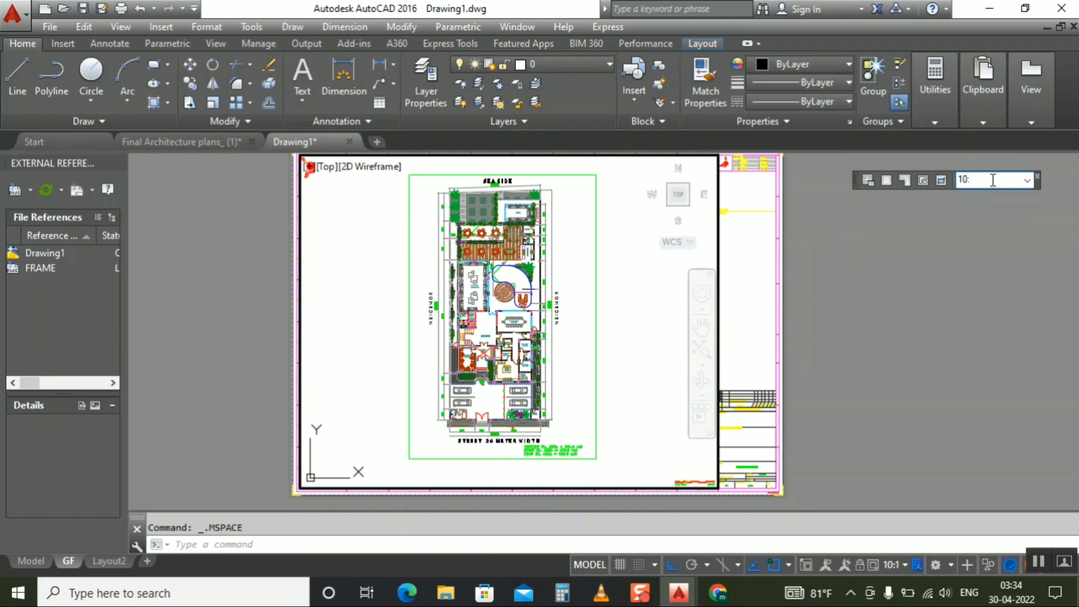
pyautogui.write('75')
pyautogui.press('Return')
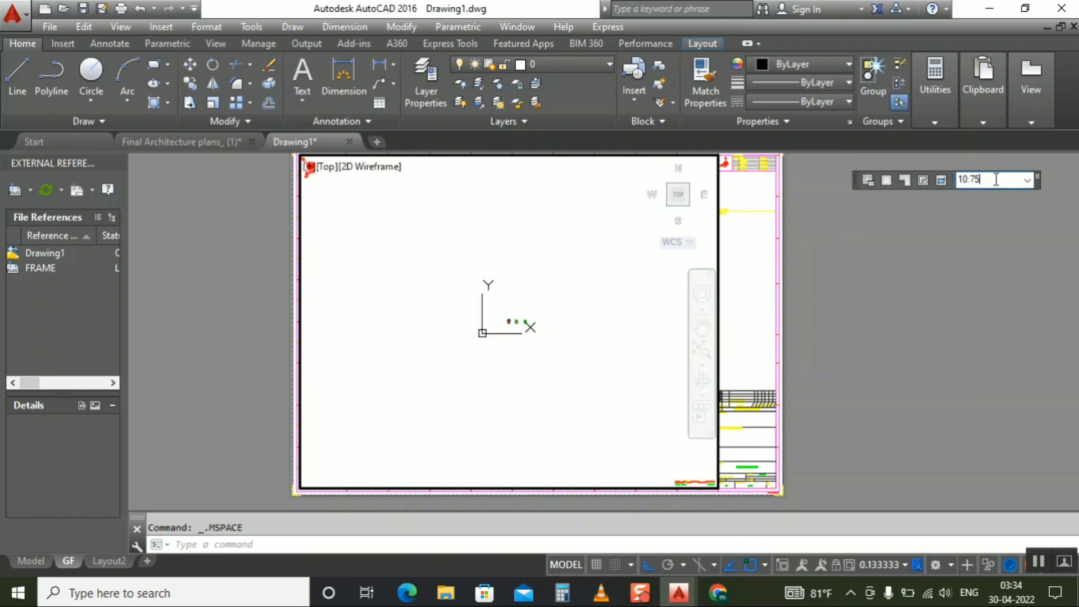
pyautogui.click(958, 180)
pyautogui.write('100')
pyautogui.press('Return')
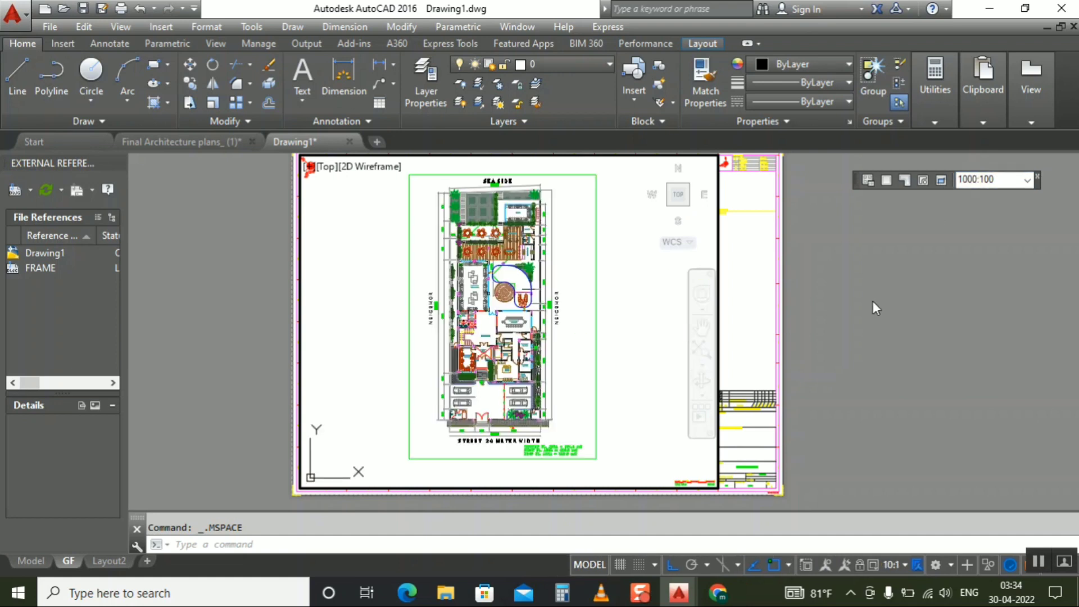
# - Return to paper space, lock the floor plan viewport so its scale cannot change, and clear the selection
pyautogui.doubleClick(853, 281)
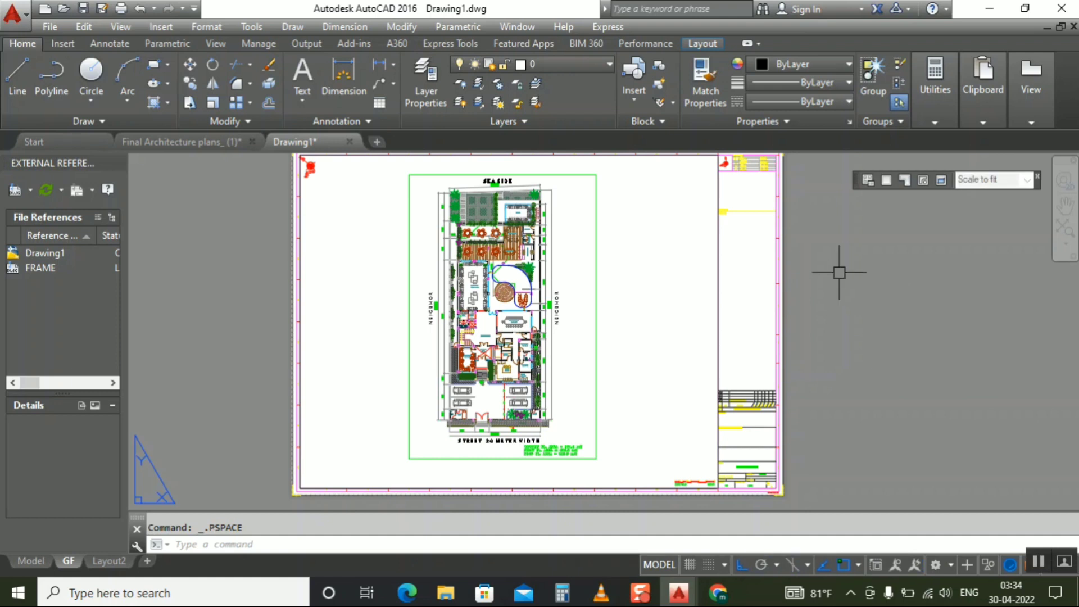
pyautogui.click(721, 284)
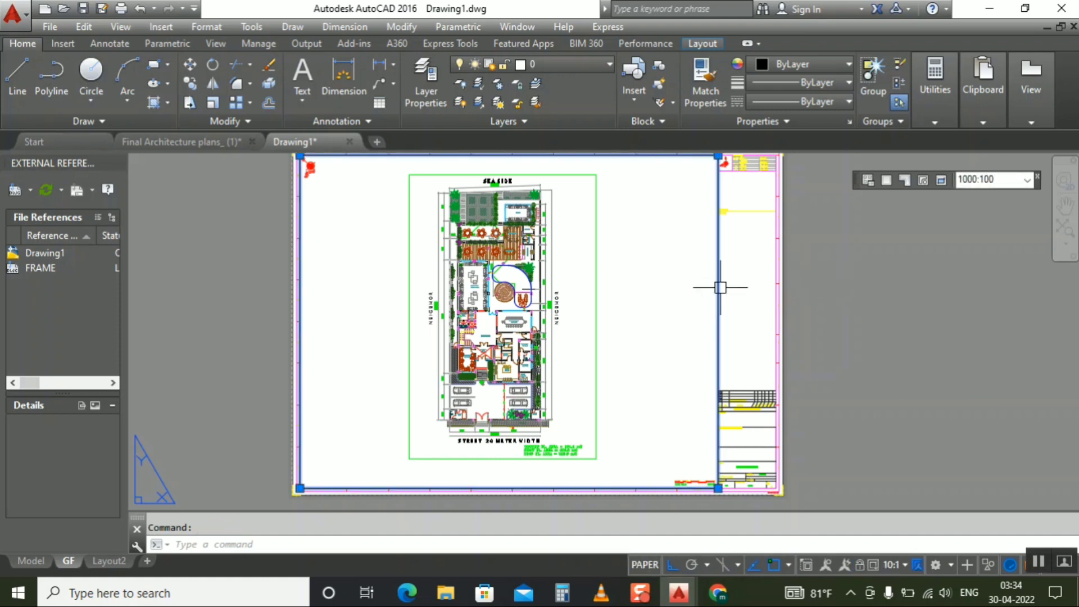
pyautogui.click(860, 564)
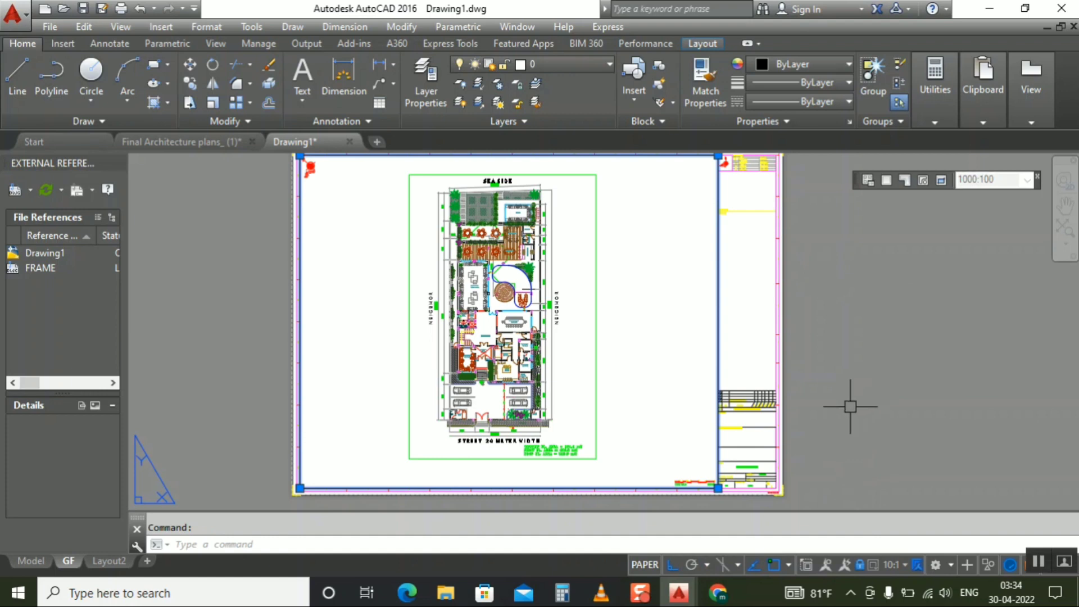
pyautogui.press('Escape')
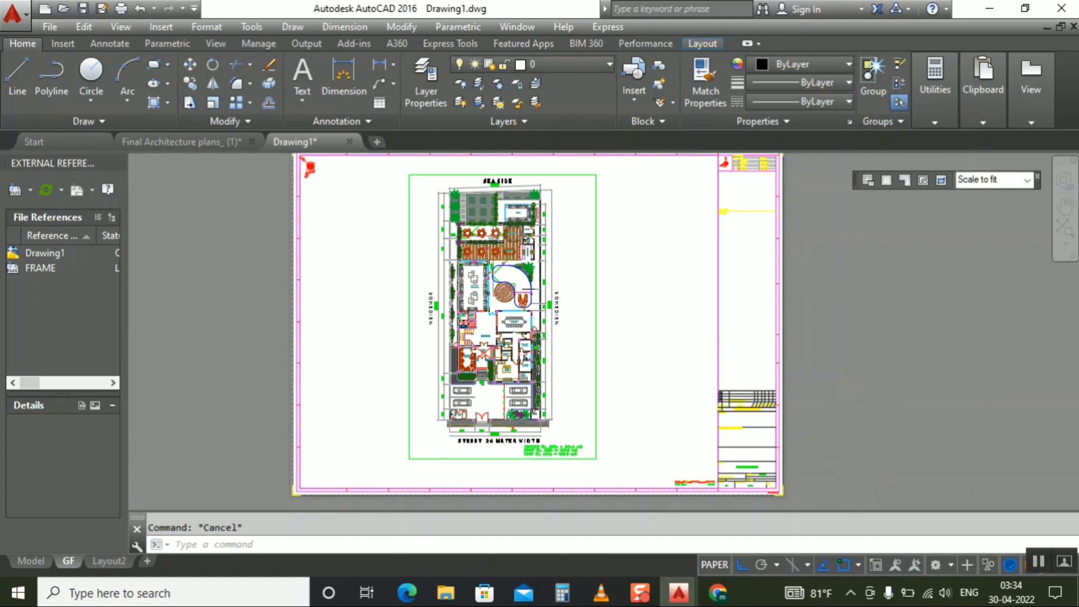
pyautogui.scroll(-2, 645, 381)
pyautogui.scroll(2, 613, 375)
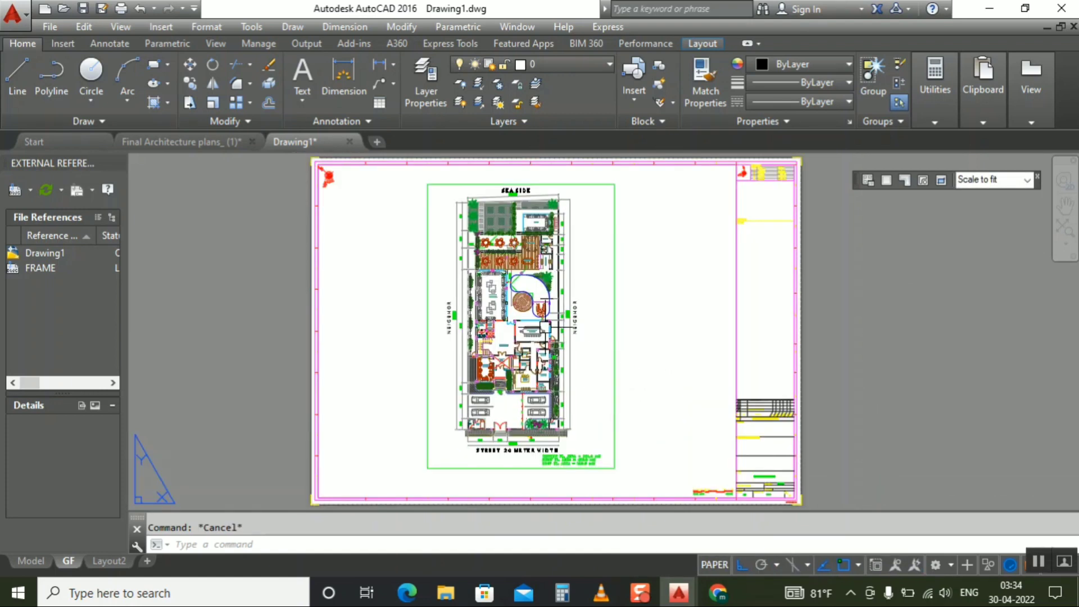
pyautogui.scroll(-2, 524, 309)
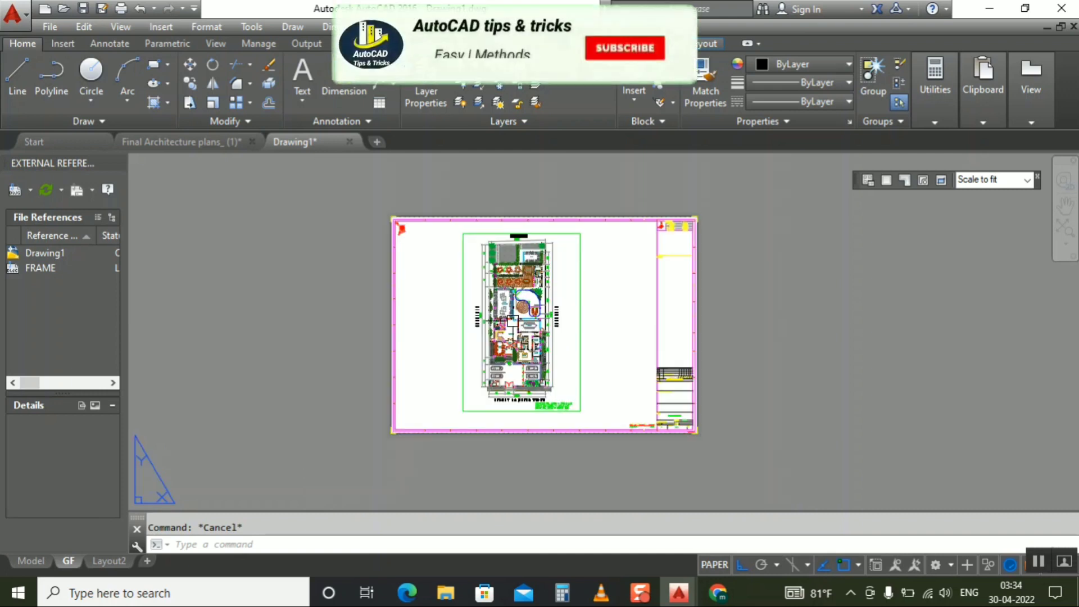
pyautogui.scroll(2, 459, 304)
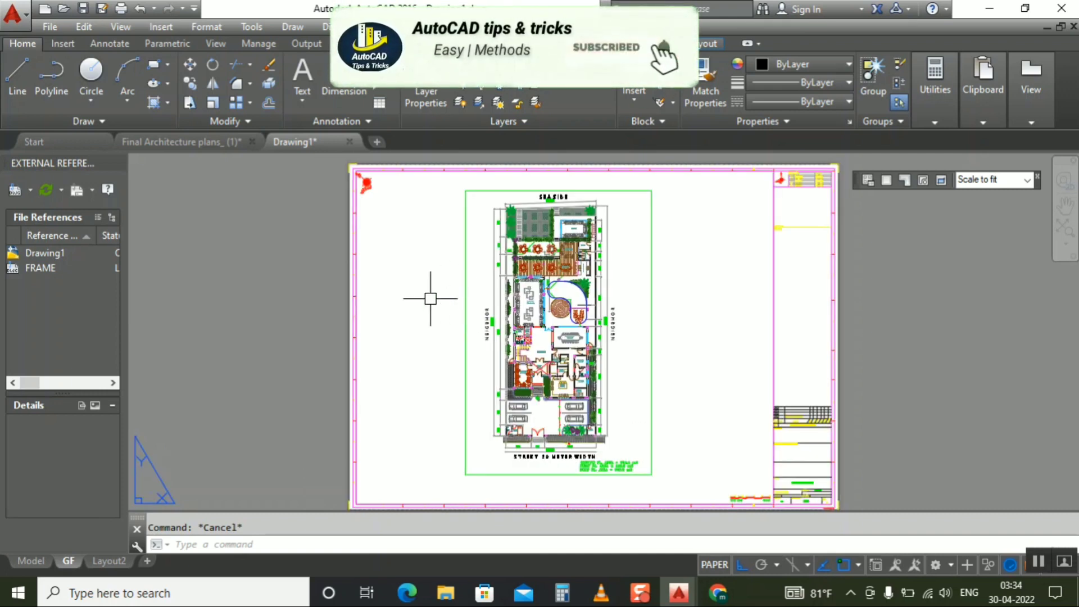